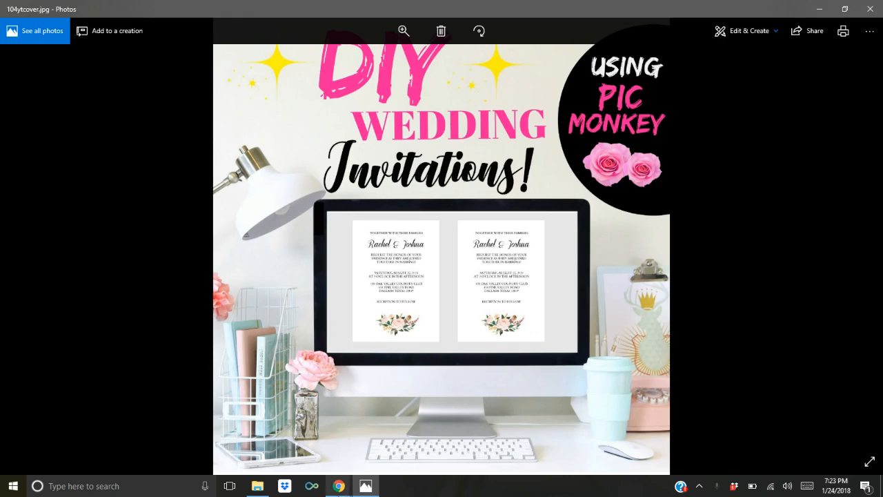
- Switch to PicMonkey in Chrome and open the 103TEMPLATE image from Dropbox's WEDDING INVITATION TEMPLATES folder for editing
left_click(338, 485)
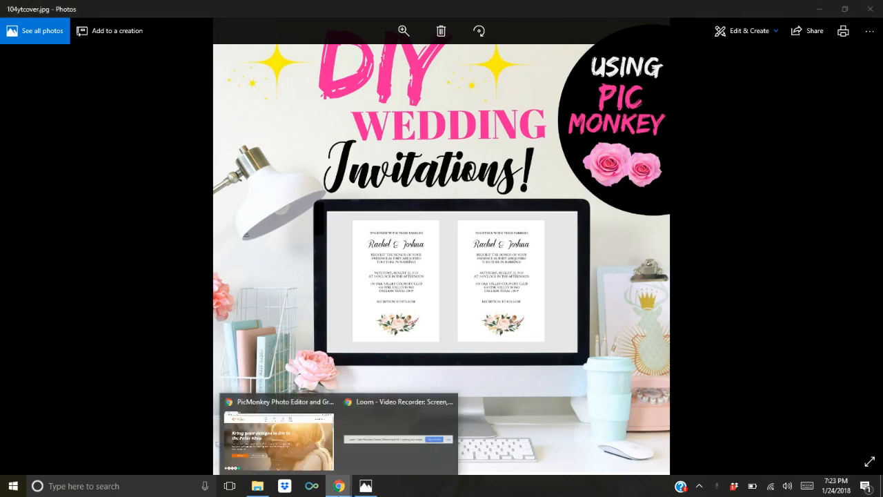
left_click(304, 449)
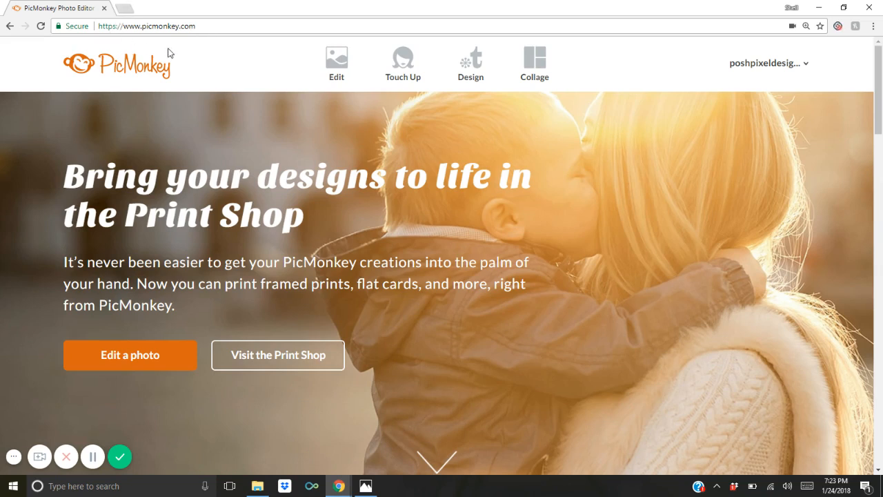
mouse_move(336, 67)
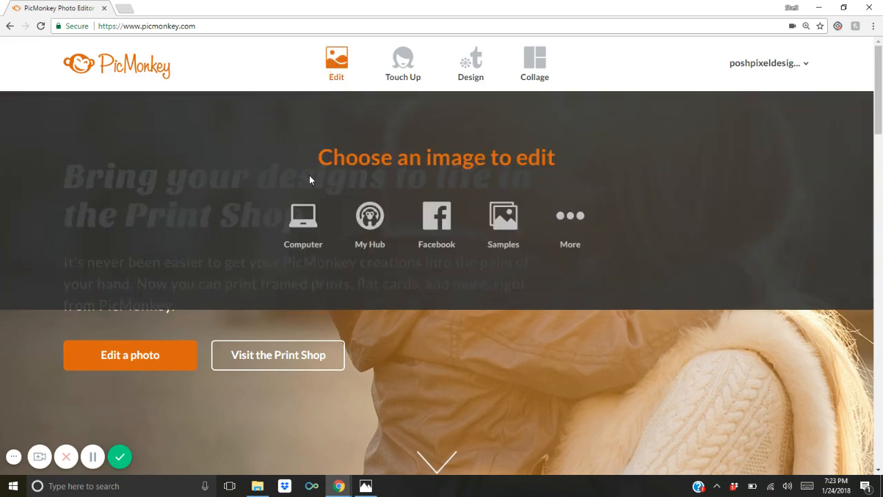
left_click(304, 218)
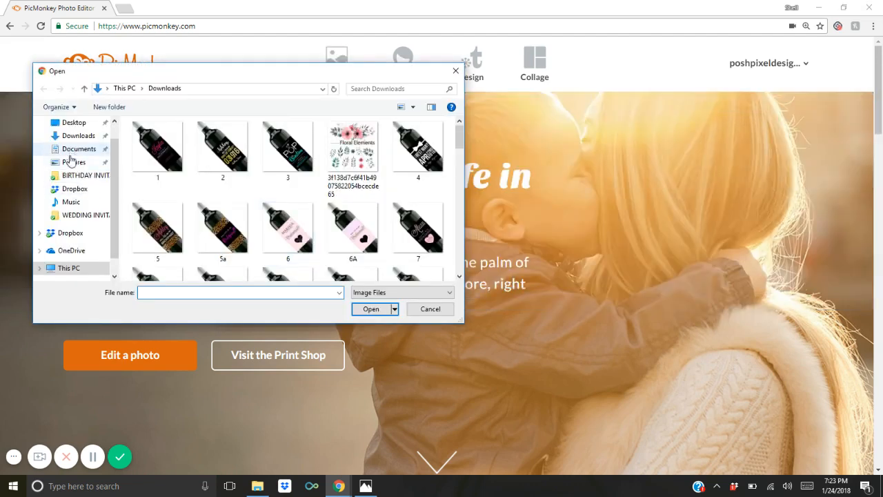
left_click(72, 191)
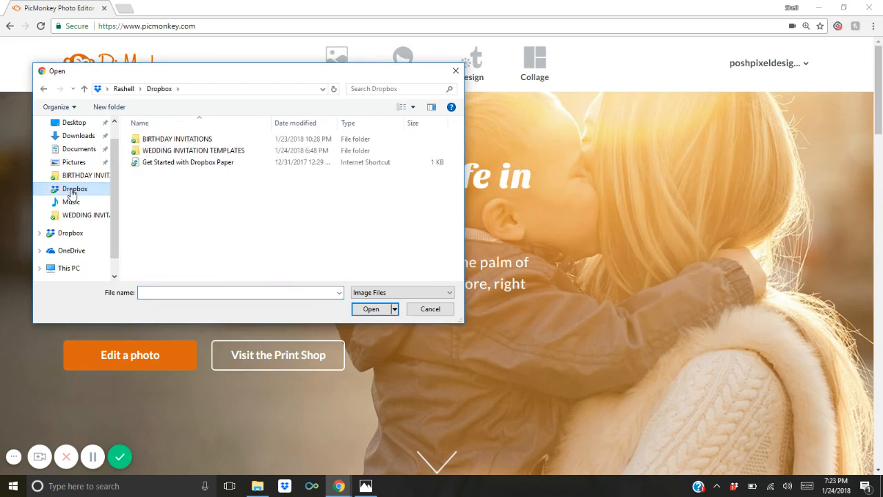
double_click(146, 151)
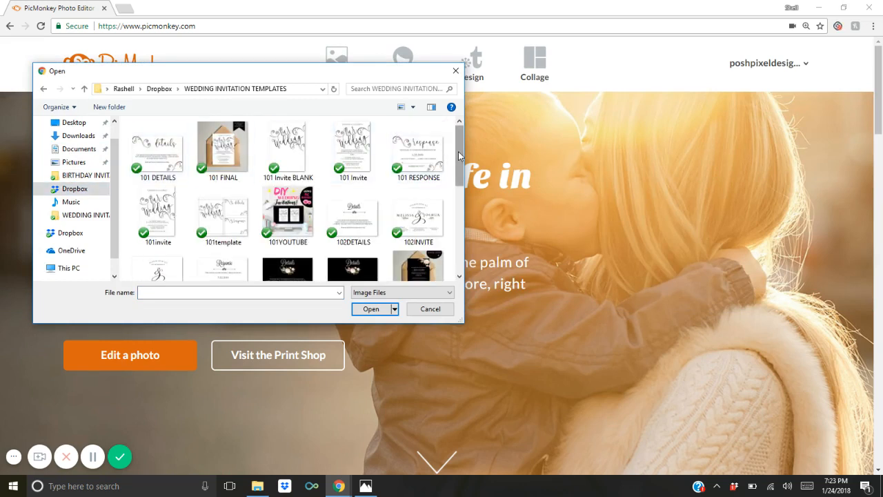
left_click_drag(460, 156, 460, 220)
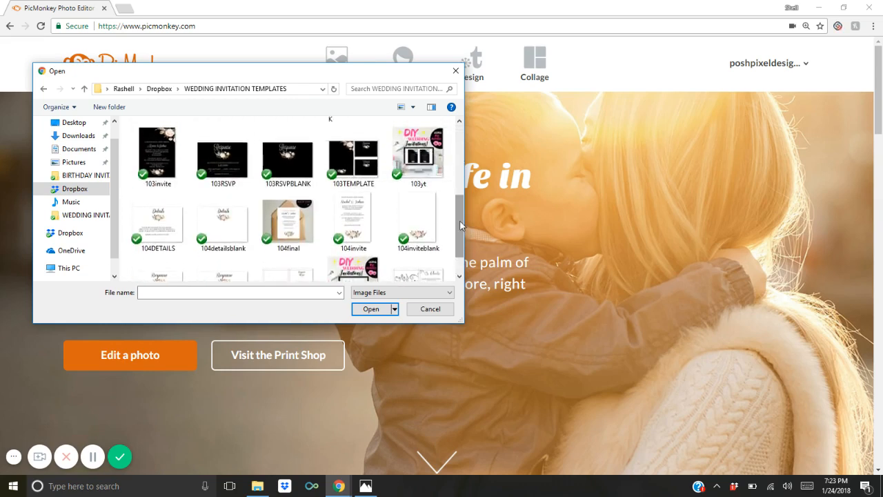
double_click(358, 163)
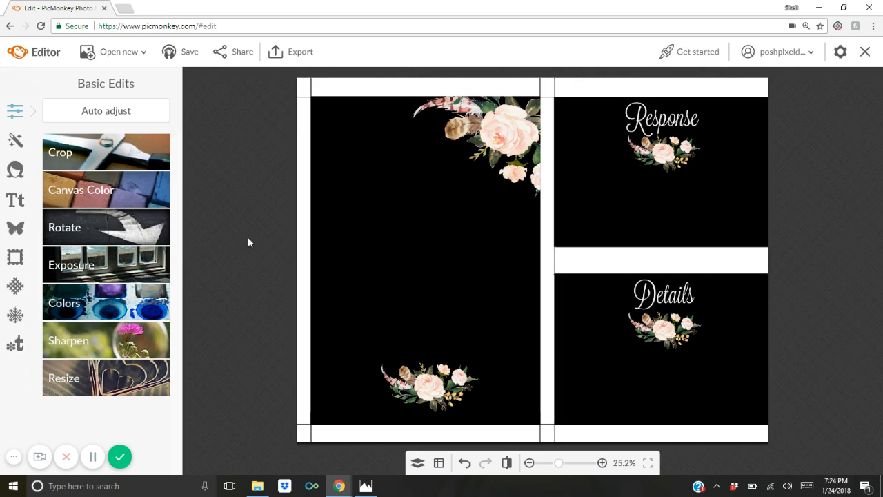
- Add a text box in the Cardo font and place it in the middle of the large black invitation panel
left_click(12, 202)
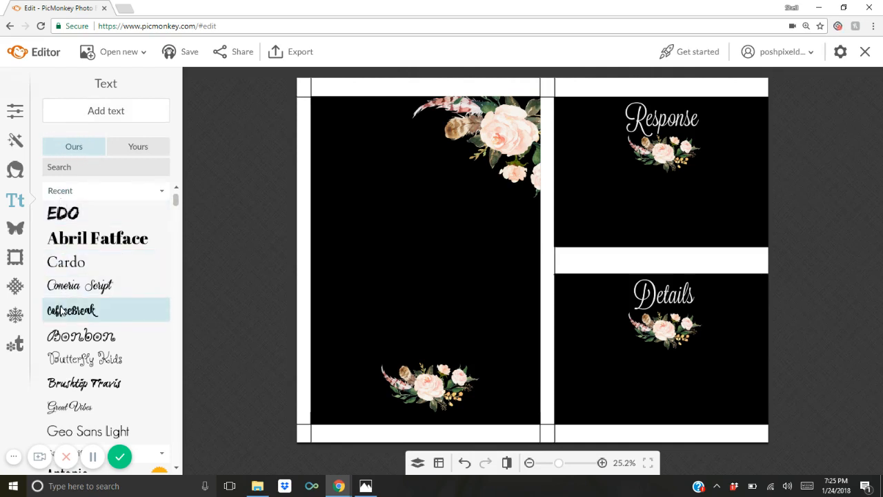
mouse_move(176, 199)
left_mouse_down()
mouse_move(175, 318)
mouse_move(179, 193)
left_mouse_up()
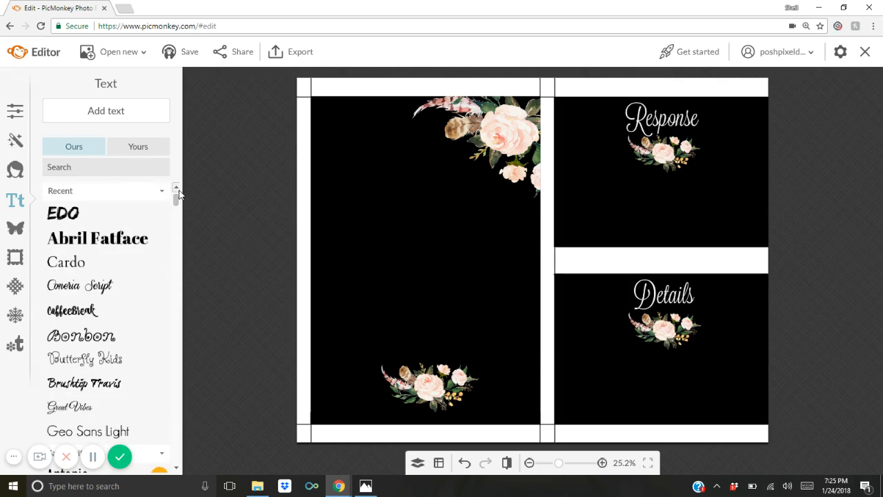
left_click(97, 261)
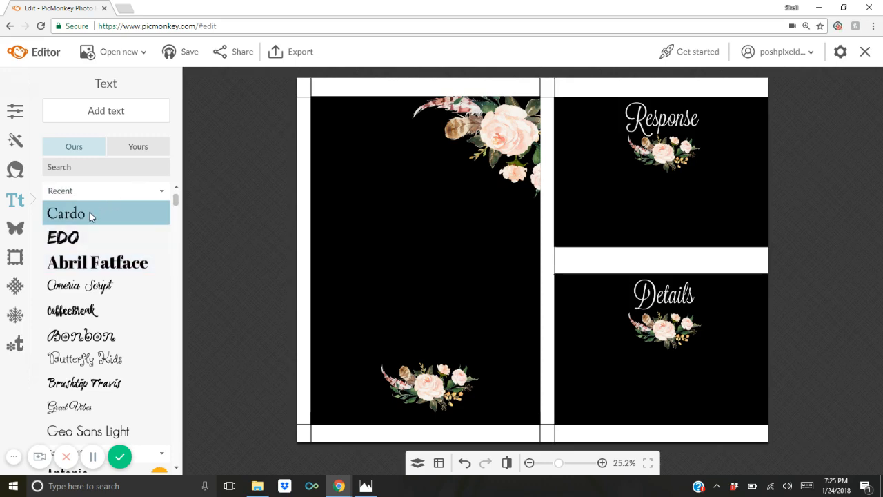
left_click(121, 110)
left_click(121, 110)
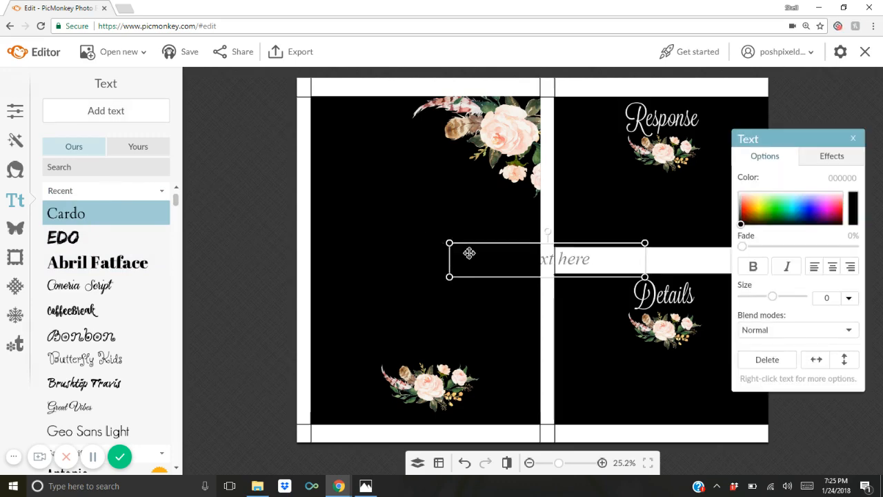
left_click_drag(465, 250, 346, 212)
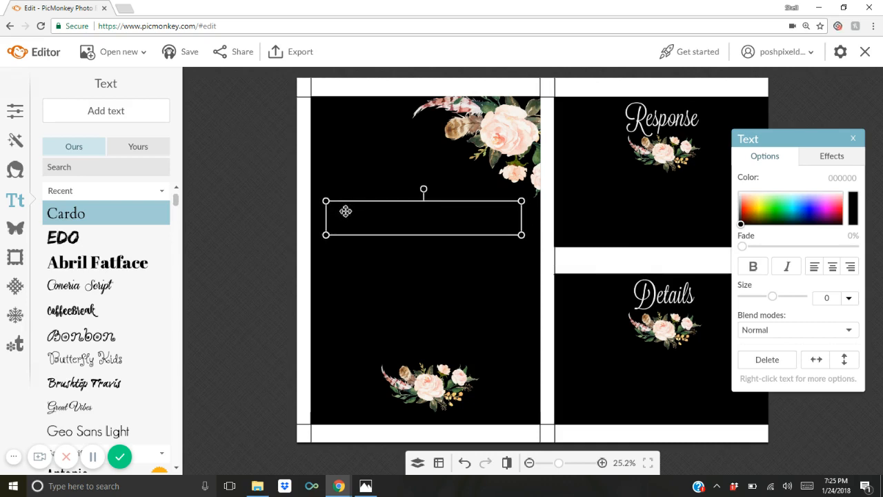
- Enter "TOGETHER WITH THEIR FAMILIES" in the invitation text box, followed by two blank lines
left_click(385, 223)
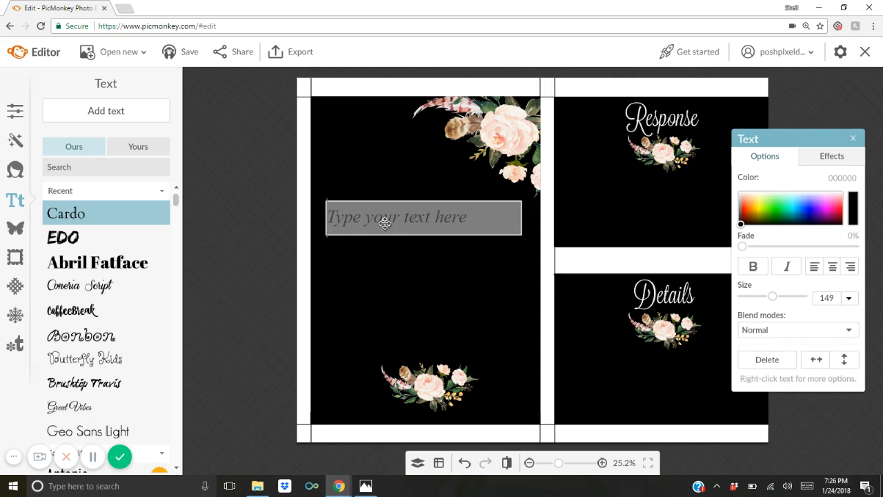
type("TOGETHER")
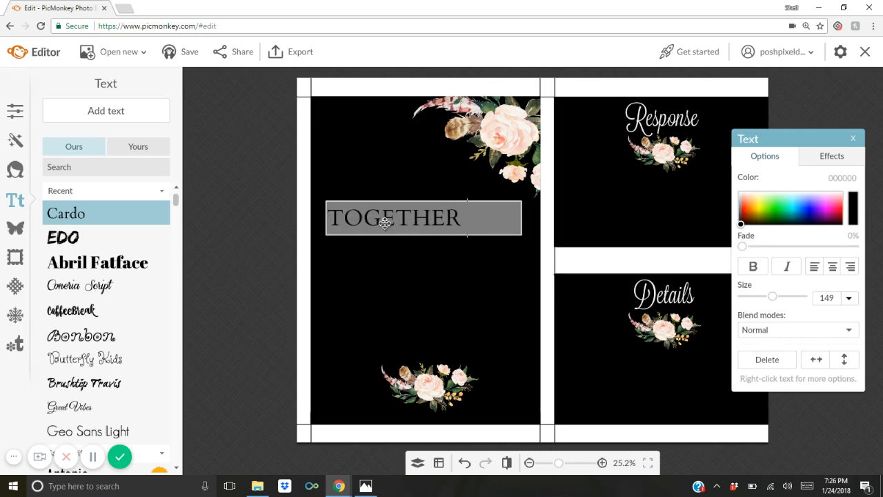
type(" WITH THTIE")
key("BackSpace")
key("BackSpace")
key("BackSpace")
key("BackSpace")
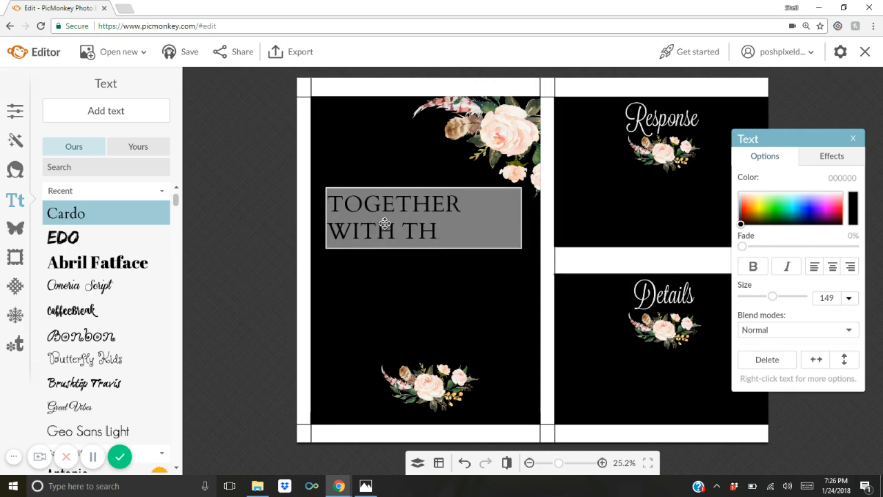
type("HEIR FA")
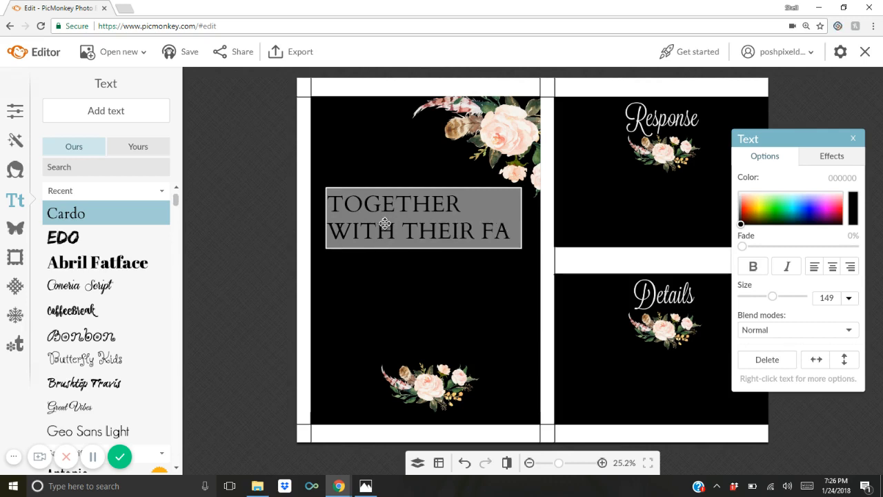
type("MILIES,")
key("BackSpace")
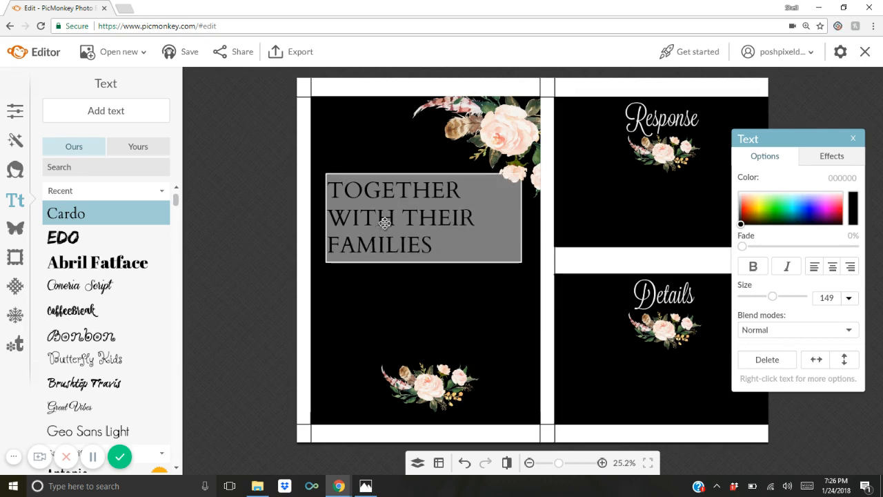
key("Return")
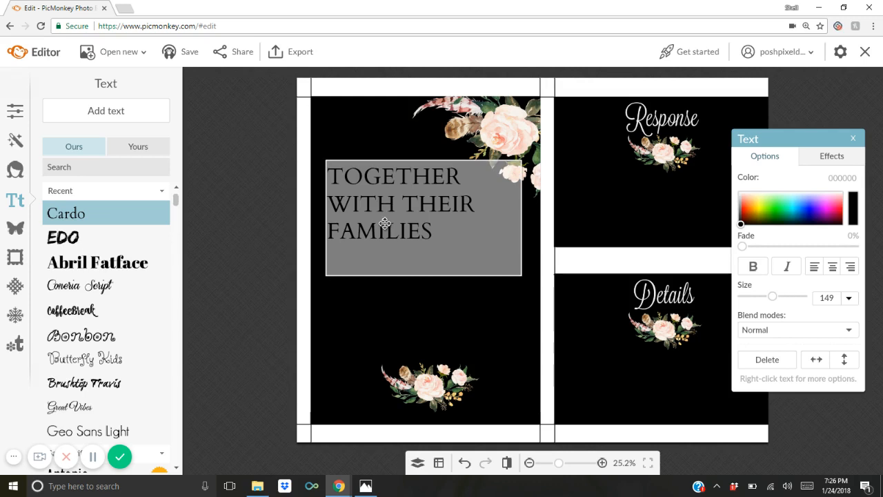
key("Return")
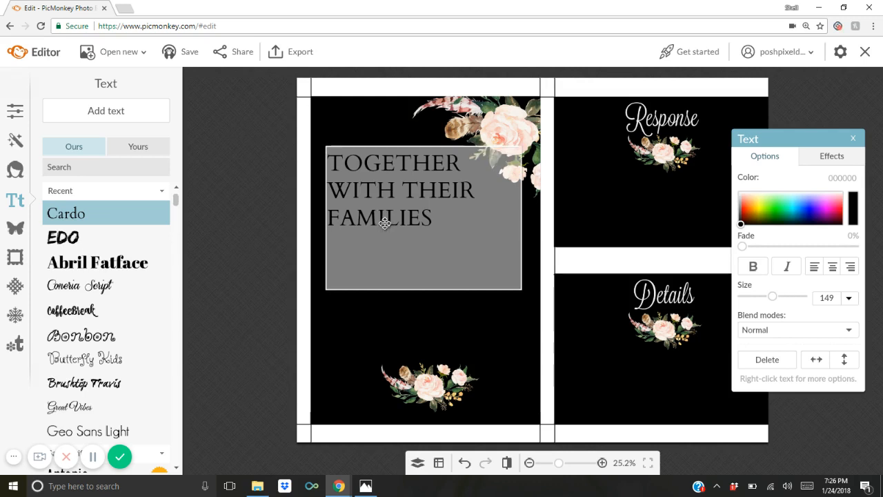
key("Return")
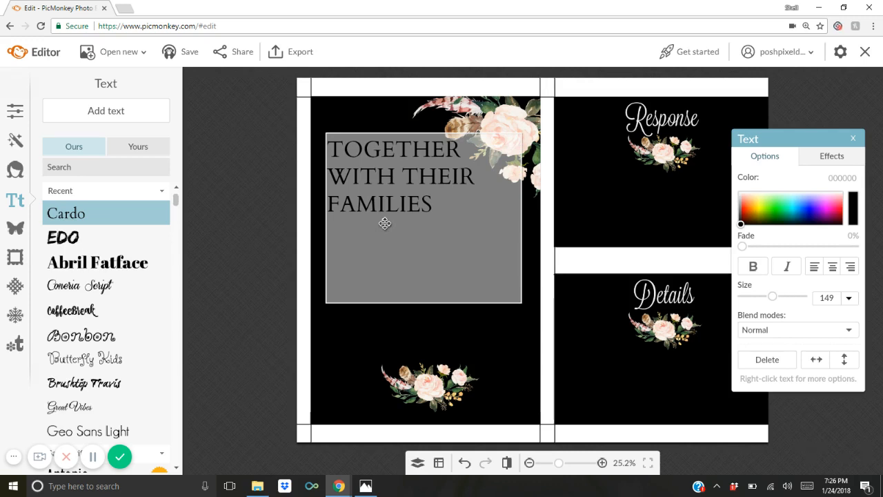
- Add the wording "REQUEST THE HONOR OF YOUR PRESENCE AS THEY ARE JOINED TOGETHER IN MARRIAGE" below the blank lines
type("REQUEST T")
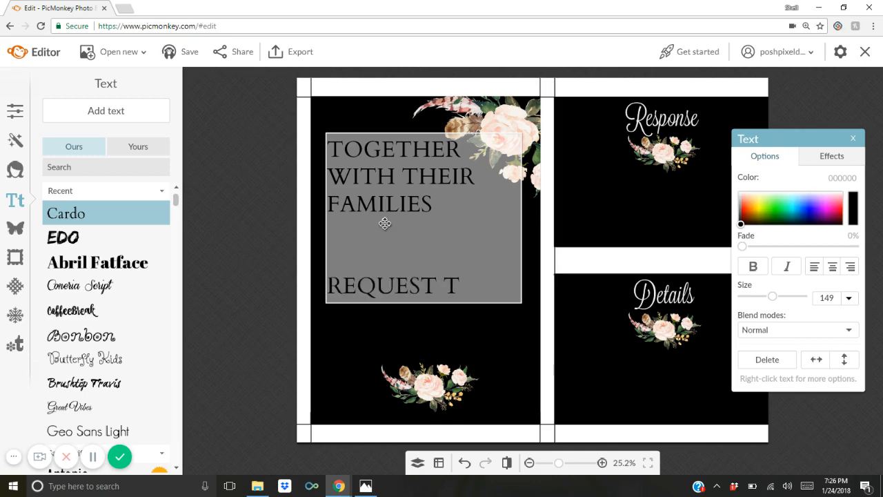
type("HE HONOR OF YOUR")
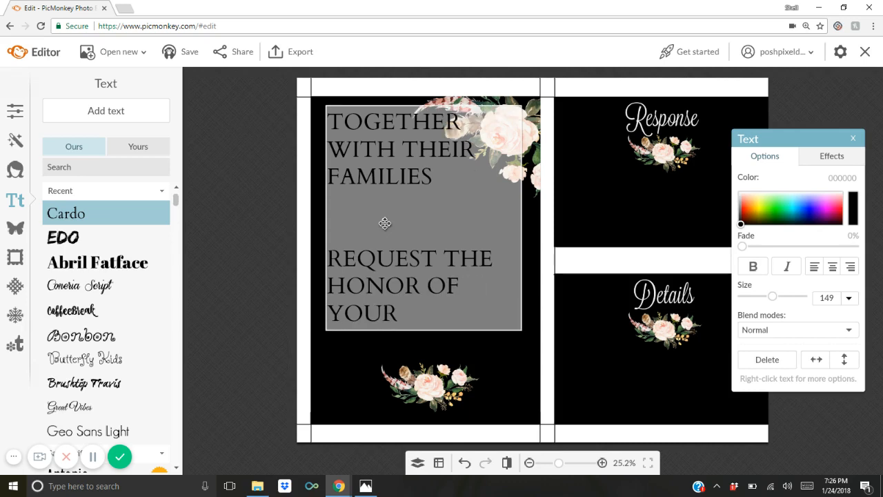
type(" PRESENCES")
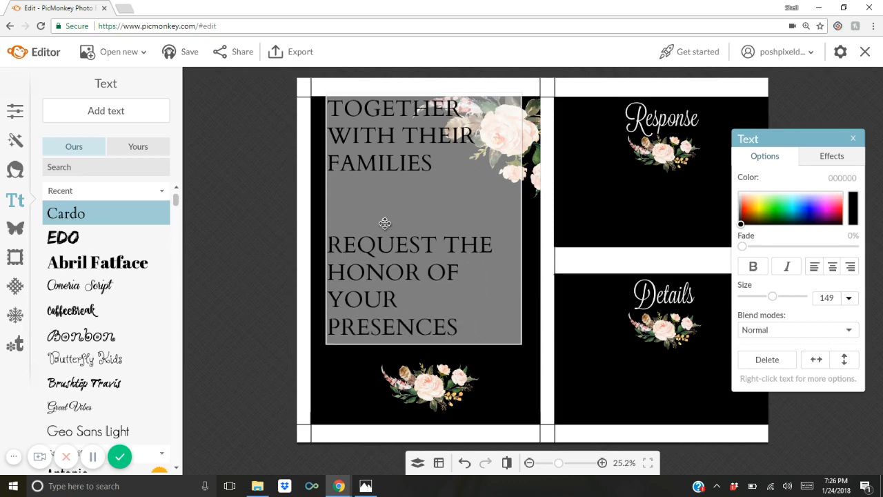
type(" AS")
key("BackSpace")
key("BackSpace")
key("BackSpace")
key("BackSpace")
type("AS THEY ARE JOINE")
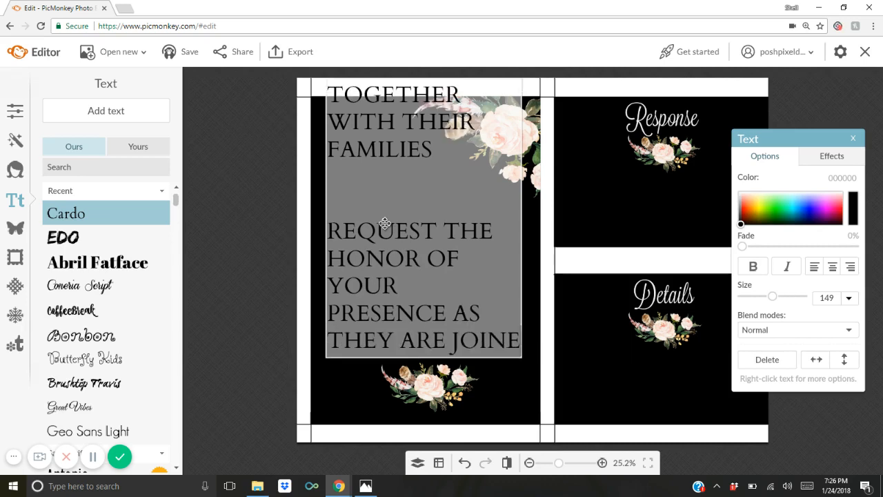
type("D T")
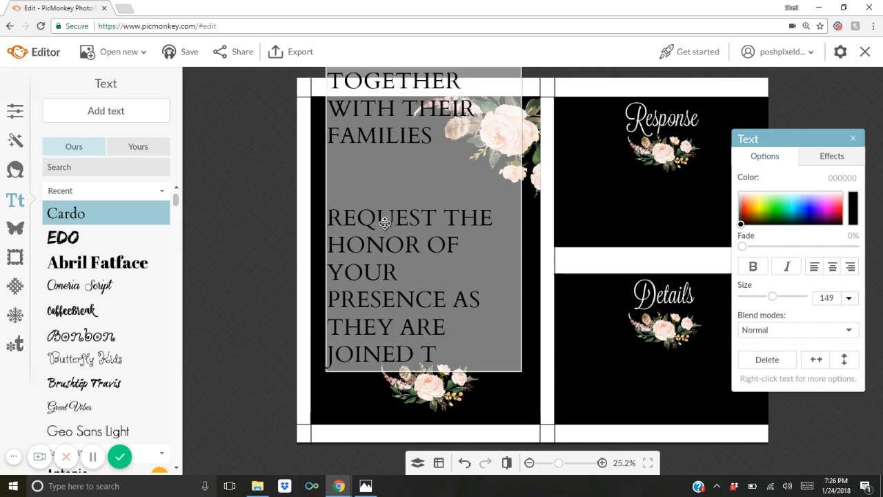
type("OGETHER IN MARRIAGE")
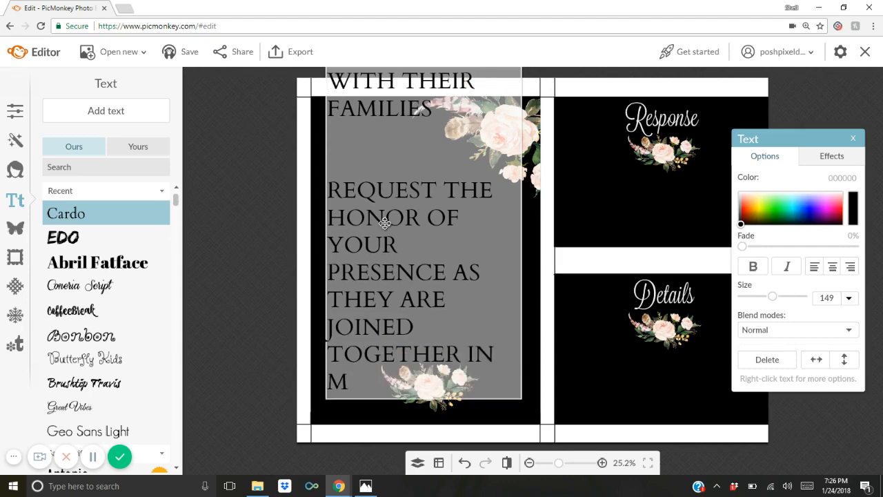
- Select all of the invitation wording, center-align it and reduce its font size to 59
key("shift+Left")
key("shift+Left")
key("shift+Left")
key("shift+Left")
key("shift+Left")
key("shift+Left")
key("shift+Left")
key("shift+Left")
key("shift+Left")
key("shift+Left")
key("shift+Left")
key("shift+Left")
key("shift+Left")
key("shift+Left")
key("shift+Left")
key("shift+Left")
key("shift+Left")
key("shift+Left")
key("shift+Left")
key("shift+Left")
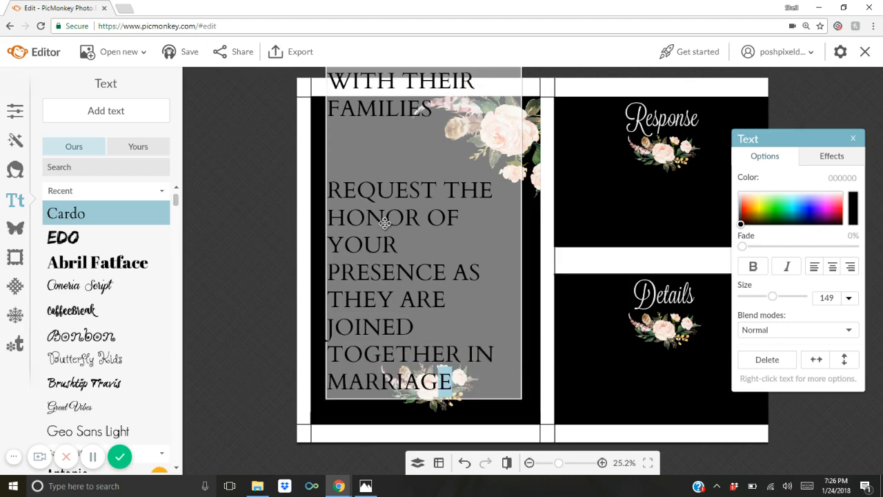
key("shift+Left")
key("shift+Left")
key("shift+Left")
key("shift+Left")
key("shift+Left")
key("shift+Left")
key("shift+Left")
key("shift+Left")
key("shift+Left")
key("shift+Left")
key("shift+Left")
key("shift+Left")
key("shift+Left")
key("shift+Left")
key("shift+Left")
key("shift+Left")
key("shift+Left")
key("shift+Left")
key("shift+Left")
key("shift+Left")
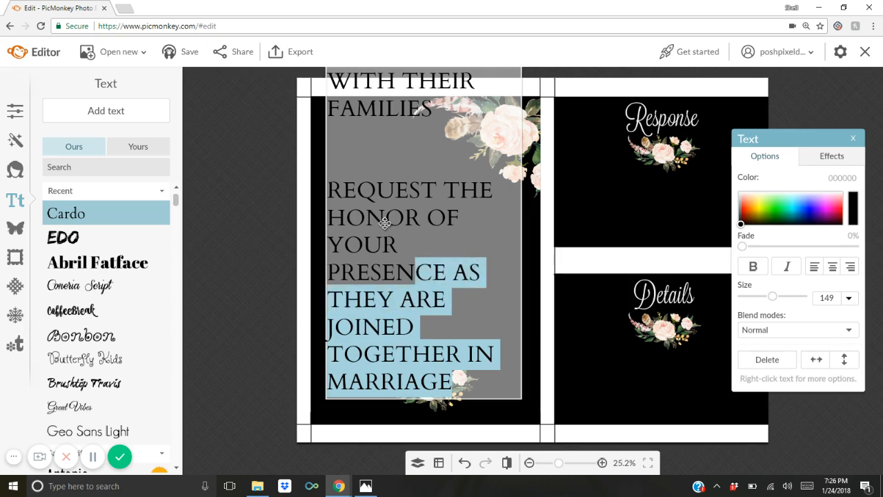
key("shift+Left")
key("shift+Left")
key("shift+Left")
key("shift+Left")
key("shift+Left")
key("shift+Left")
key("shift+Left")
key("shift+Left")
key("shift+Left")
key("shift+Left")
key("shift+Left")
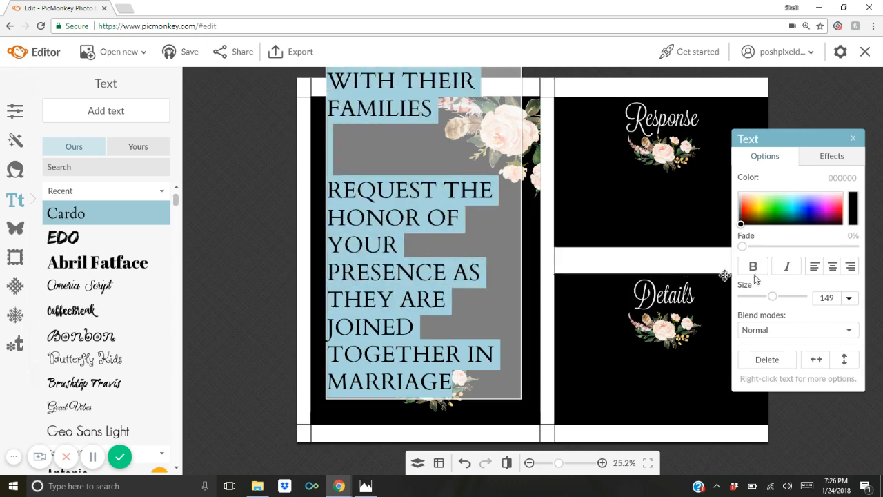
left_click(832, 268)
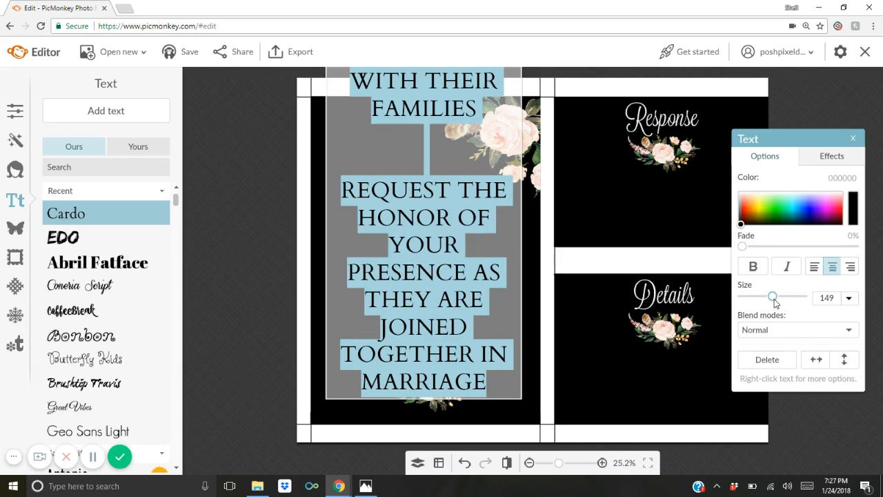
left_click_drag(774, 302, 755, 303)
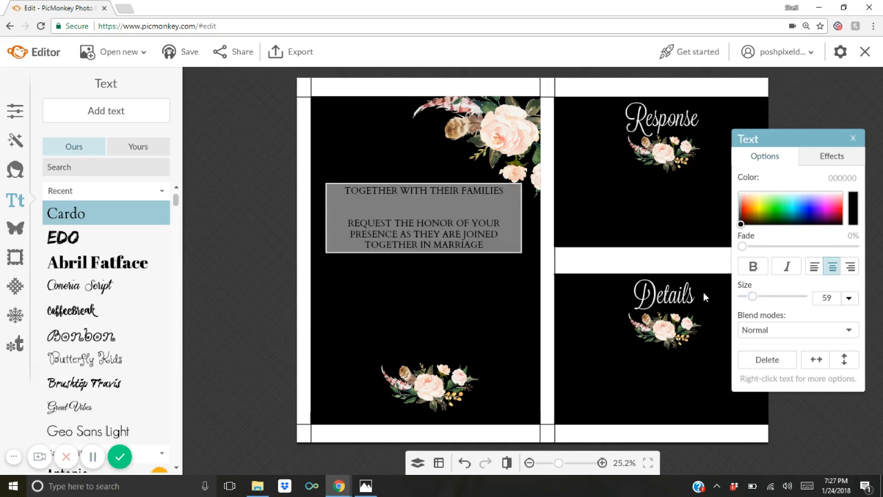
- Color the invitation wording white (ffffff) and nudge its text box slightly down on the black panel
left_click(739, 192)
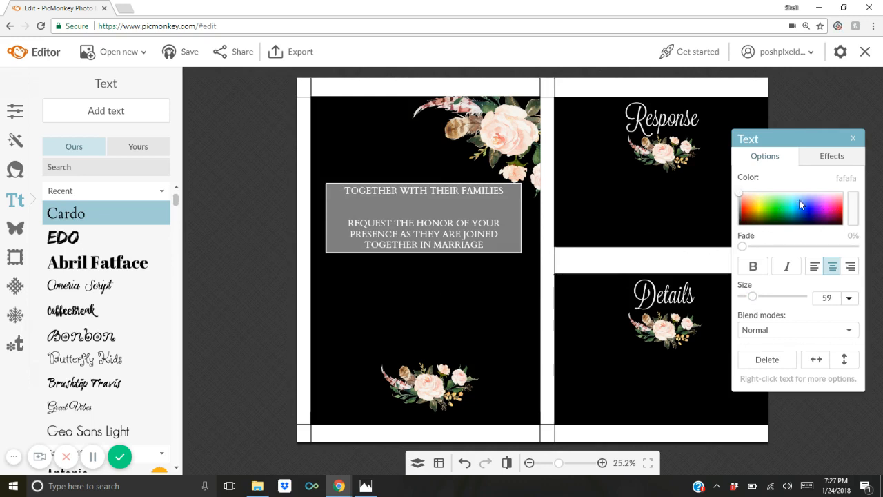
left_click(737, 194)
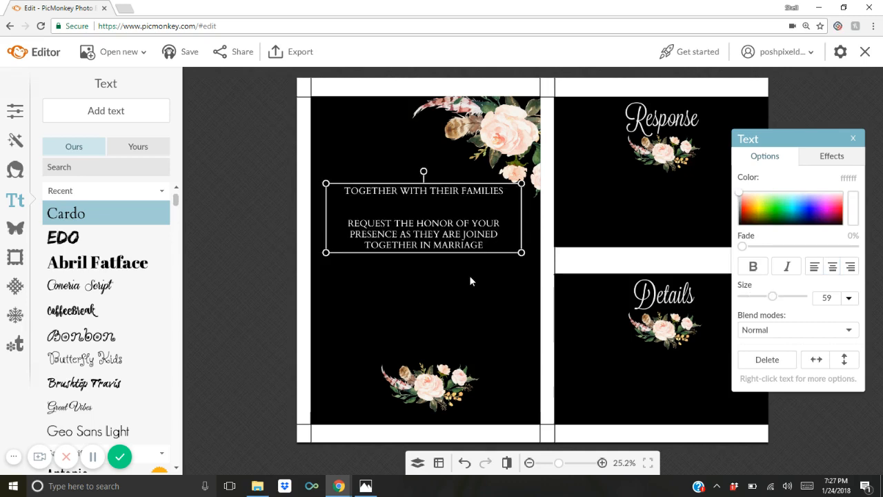
left_click_drag(469, 212, 468, 217)
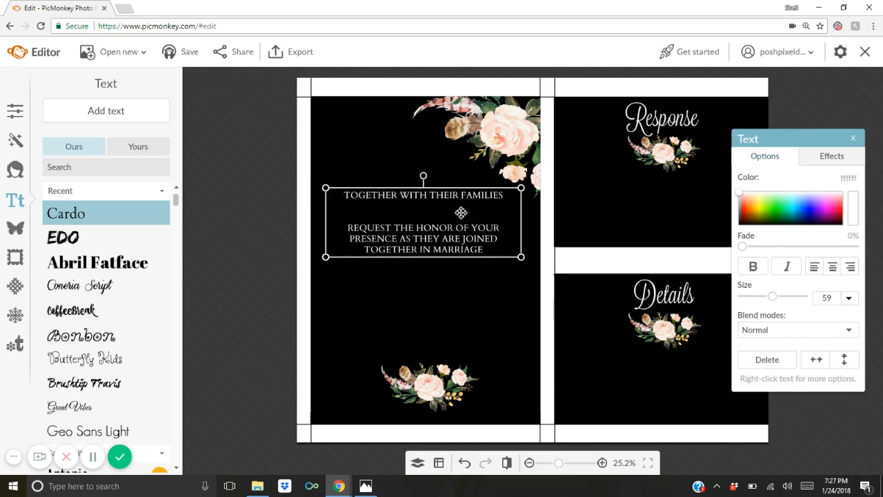
- Insert two more blank lines below "TOGETHER WITH THEIR FAMILIES" and move the invitation text box slightly down
double_click(461, 213)
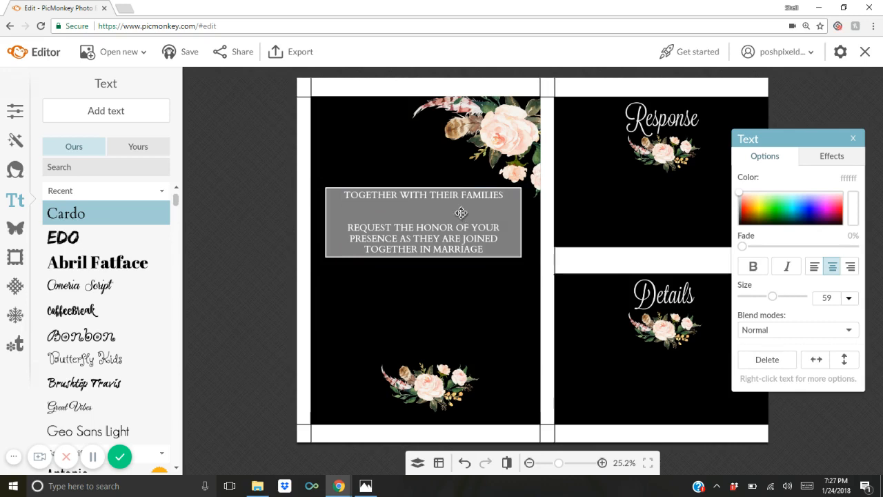
key("Return")
key("Return")
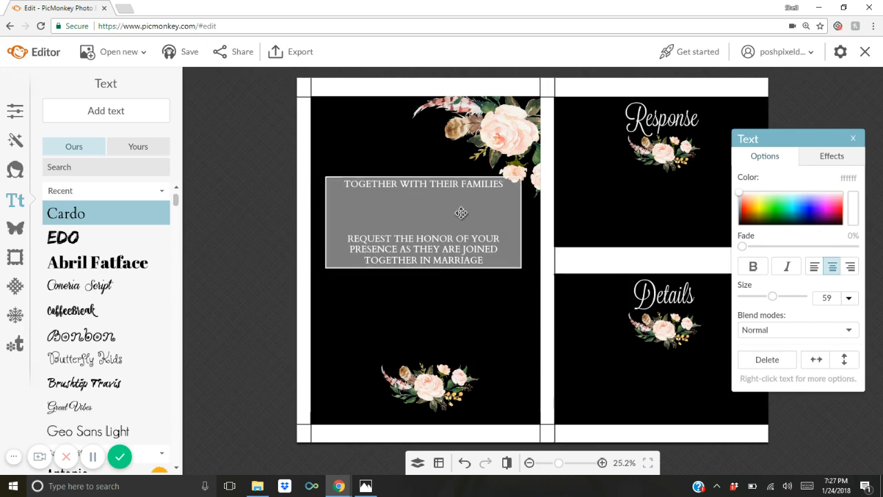
left_click(464, 288)
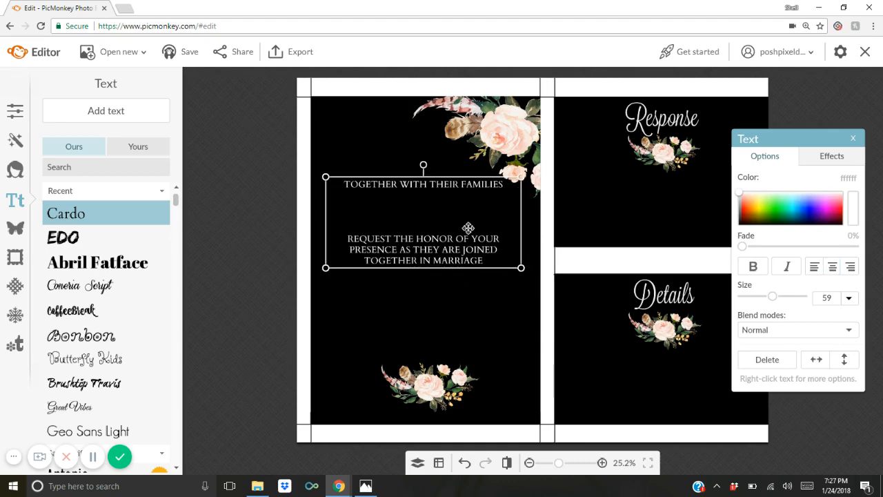
left_click_drag(468, 227, 468, 236)
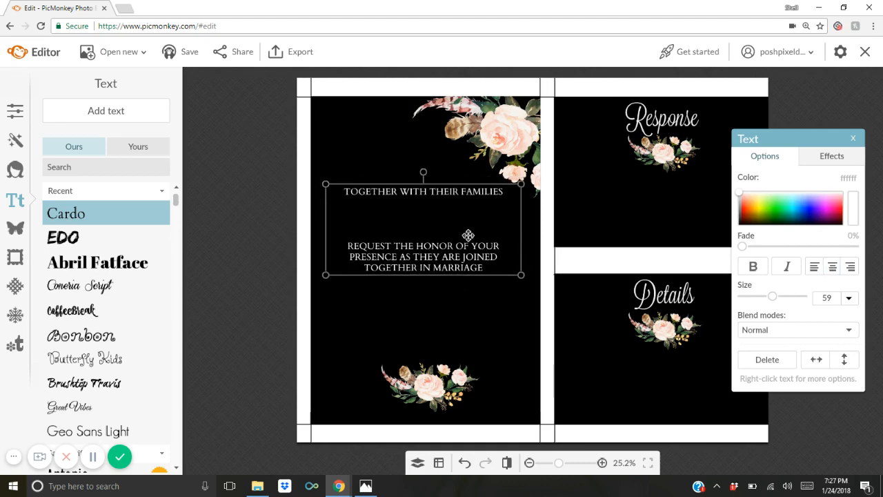
left_click(454, 295)
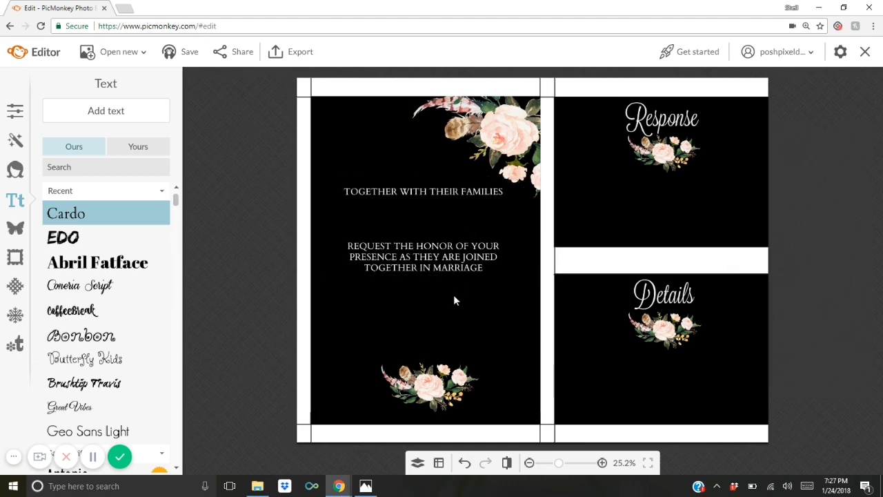
- Add "SATURDAY, AUGUST 22, 2019" and "AT 4 O'CLOCK IN THE AFTERNOON" on two lines below the invitation wording, after a blank line
left_click(474, 264)
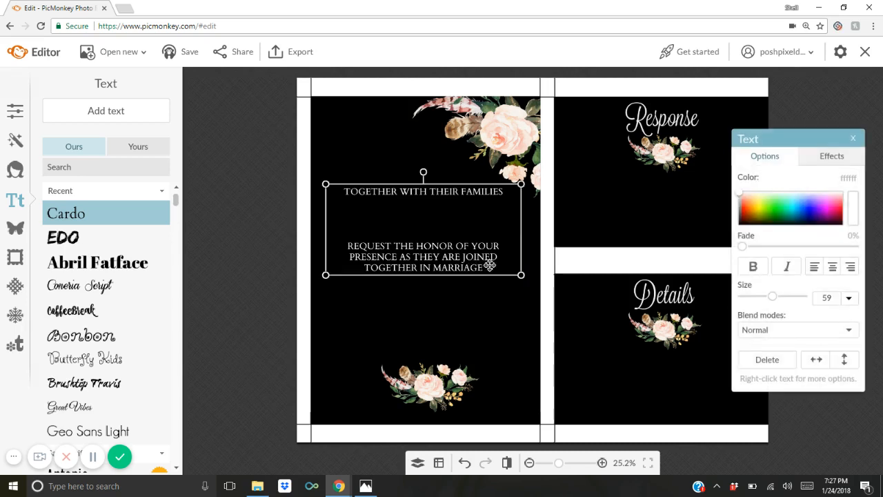
double_click(490, 265)
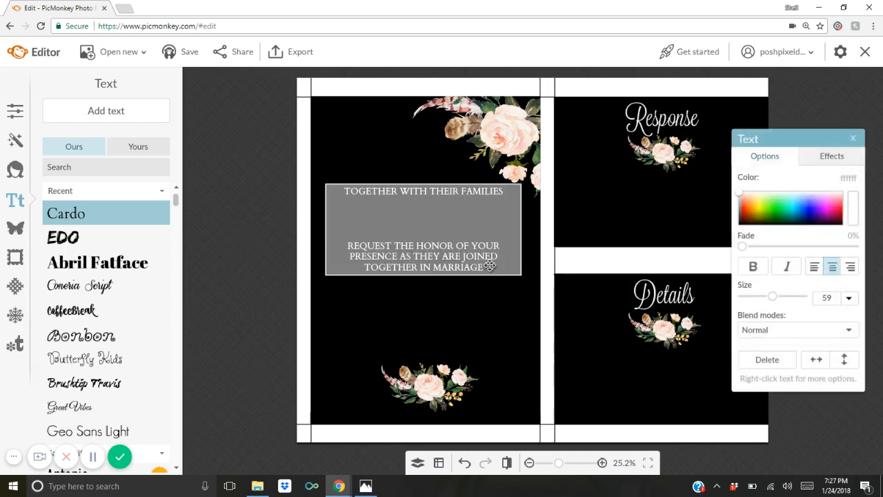
key("Return")
key("Return")
type("S")
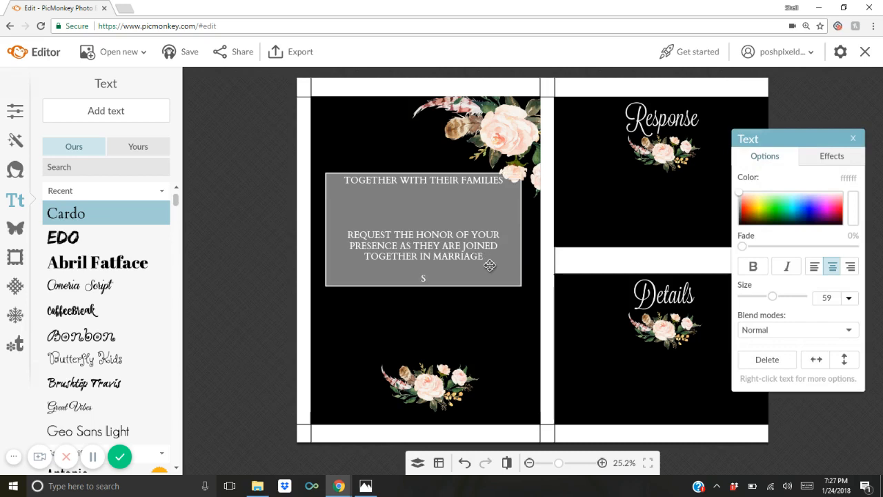
type("ATURDAY, AUGUST 22, 2019")
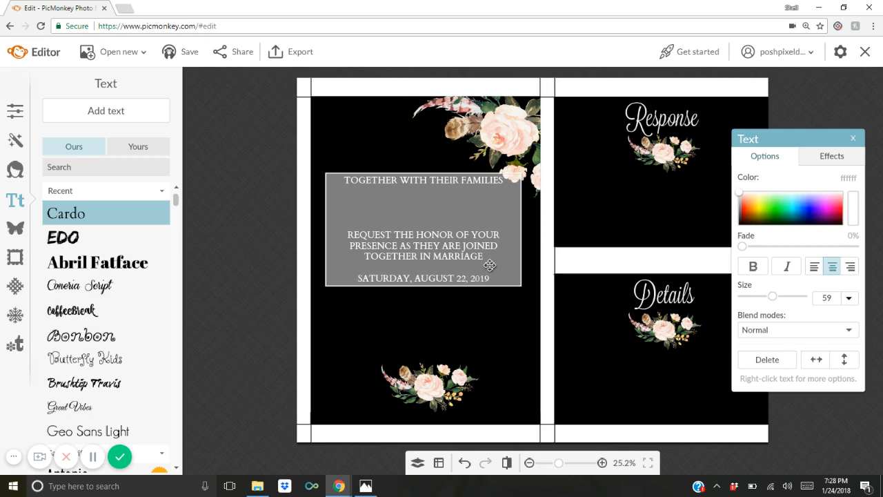
key("Return")
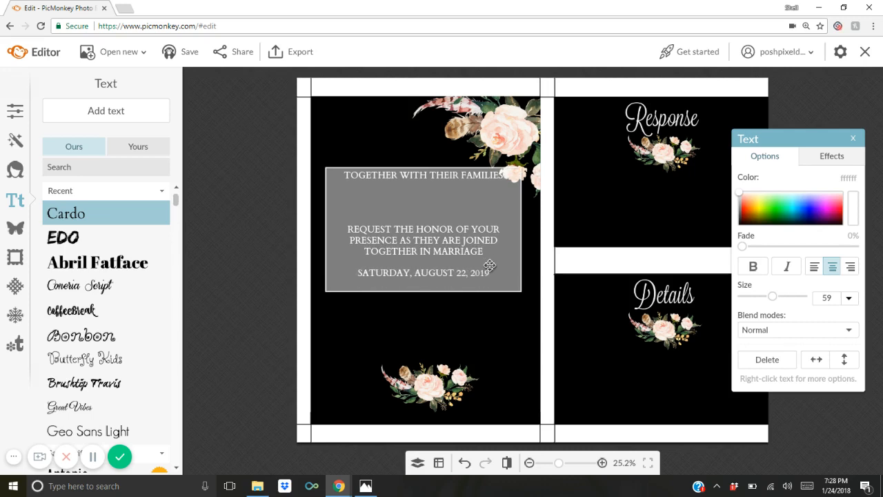
type("AT 4 O'CLOCK IN THE AFTERNOON")
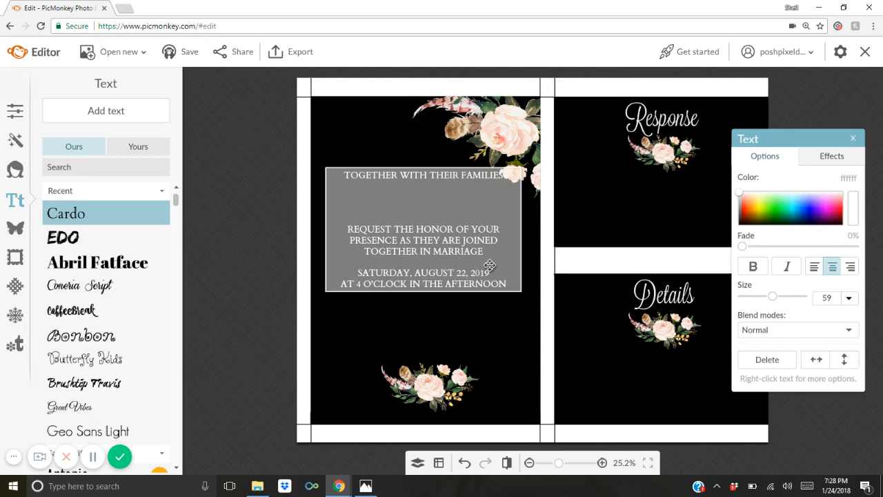
- Leave a blank line below the time and add the venue "OAK VALLEY COUNTRY CLUB" with its street and city address
key("Return")
key("Return")
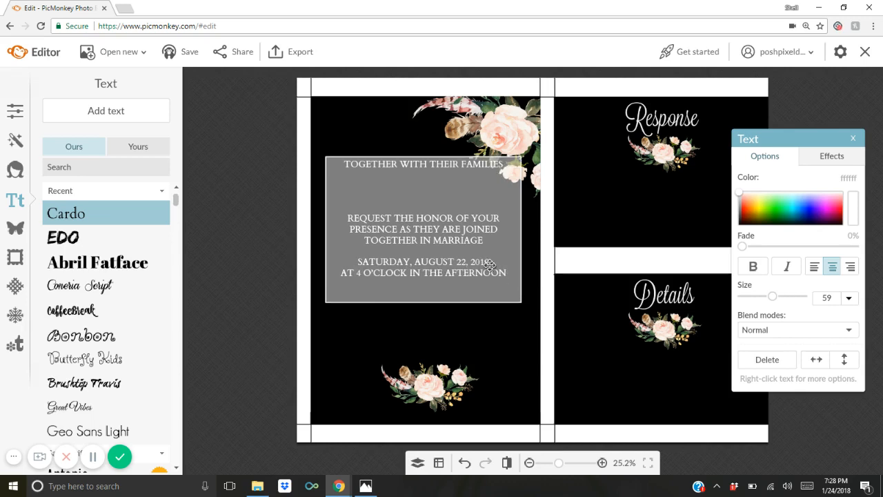
type("OAK VALLEY COUNTRY CLUB")
key("Return")
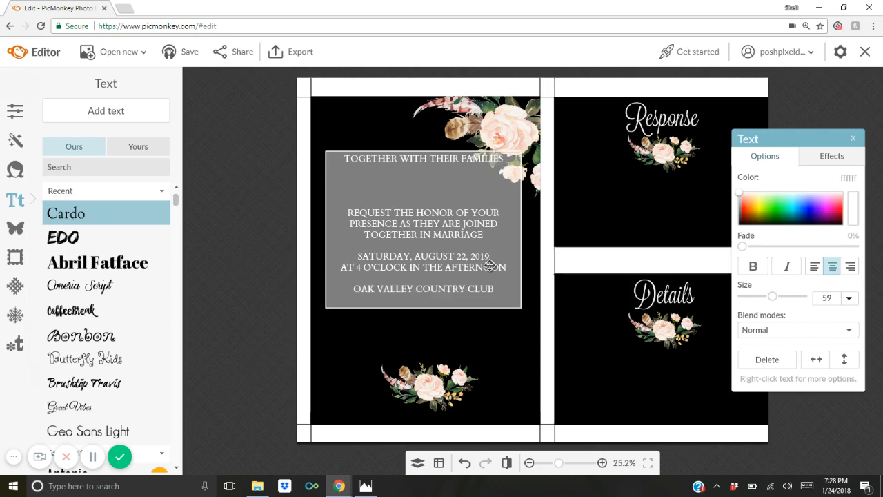
type("458 PINE VALLEY DRIVE ")
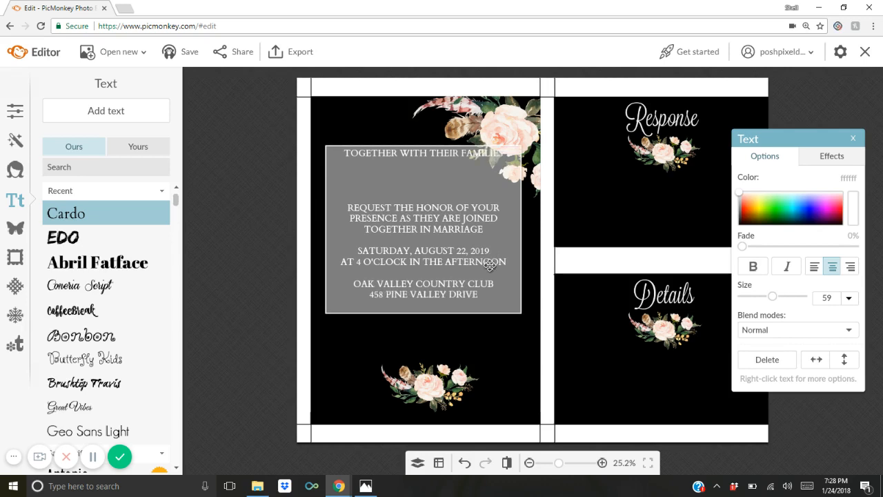
type("DALLAS, TEXAS 45878")
- Add "RECEPTION TO FOLLOW" below the address after a blank line, and move the wording down to just above the lower floral cluster
key("Return")
type("REC")
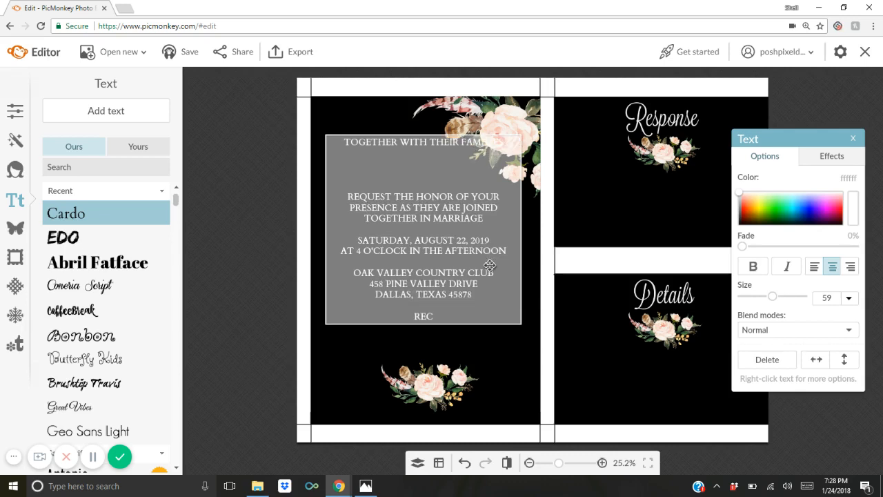
type("EPTION TO FOLLOW.")
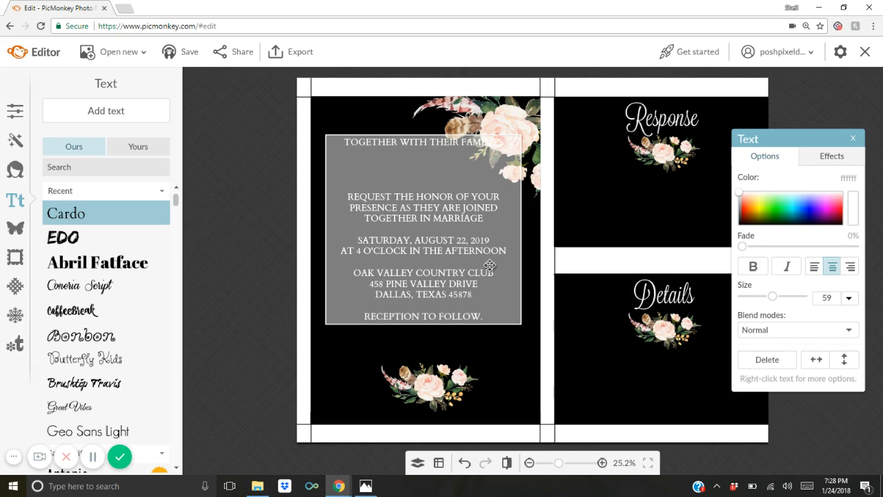
key("BackSpace")
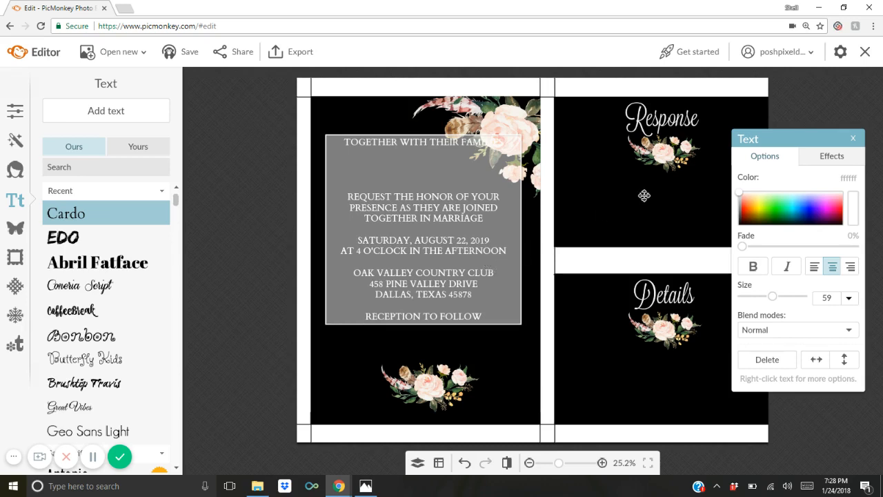
left_click(645, 194)
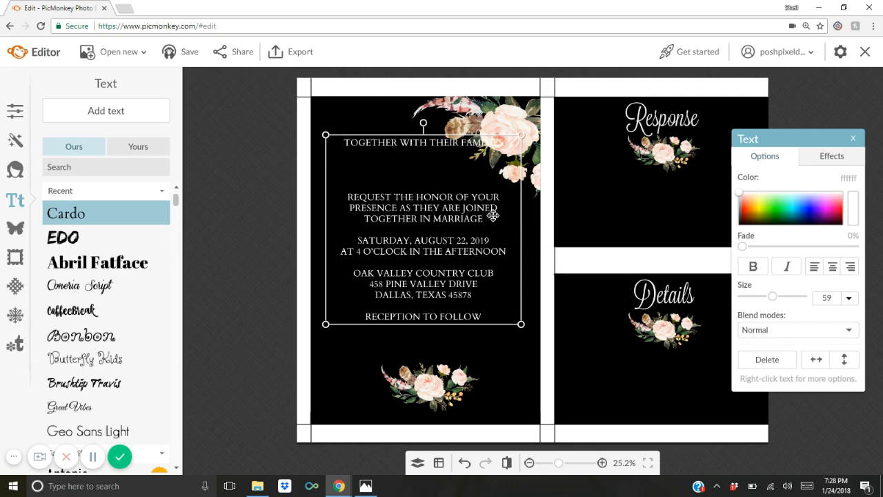
left_click_drag(493, 216, 493, 254)
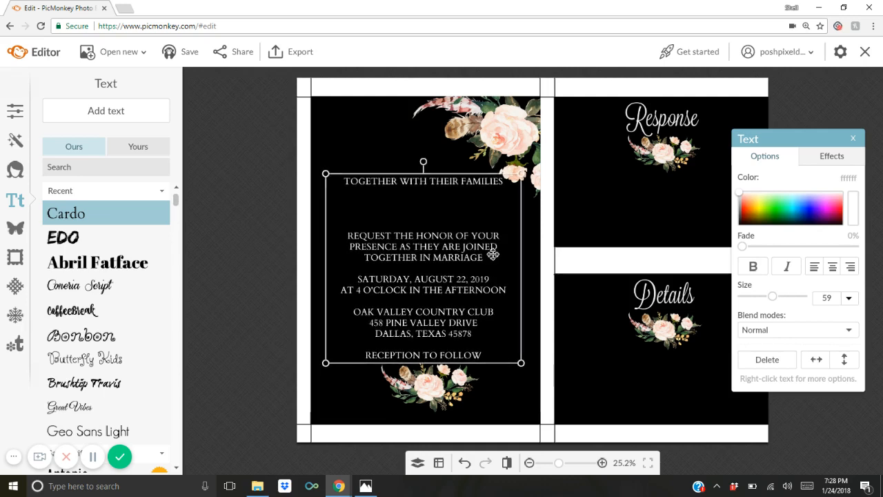
left_click(583, 204)
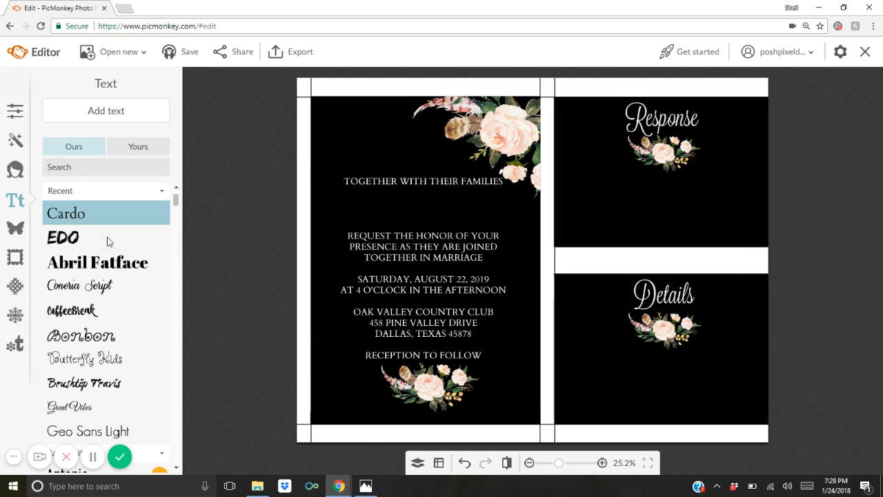
- Add a Coneria Script text box in the gap below "TOGETHER WITH THEIR FAMILIES" and open it for text entry
left_click(95, 290)
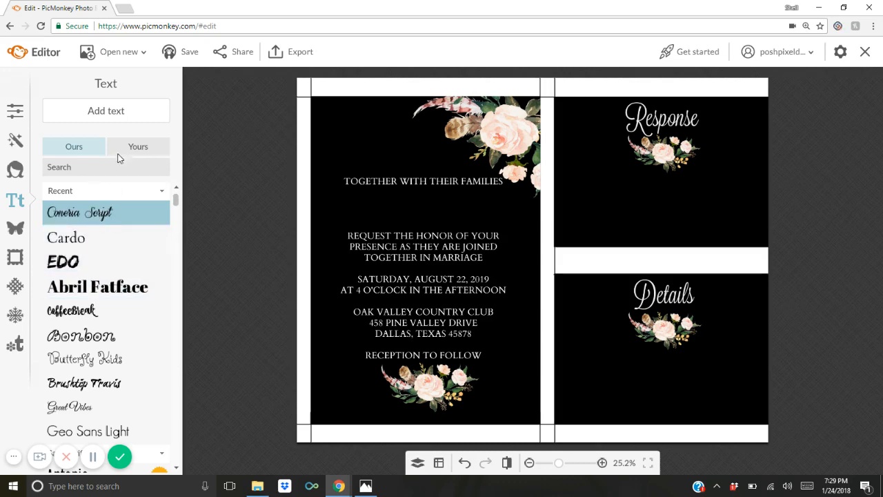
left_click(125, 109)
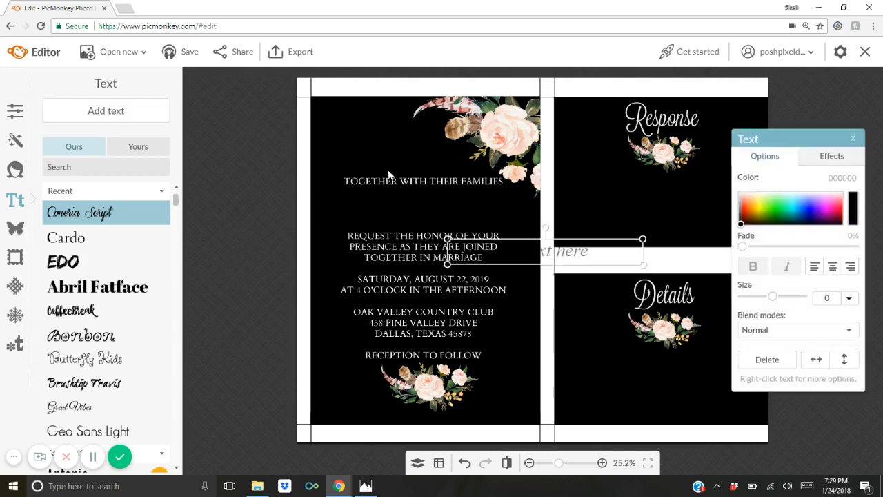
left_click_drag(490, 260, 371, 214)
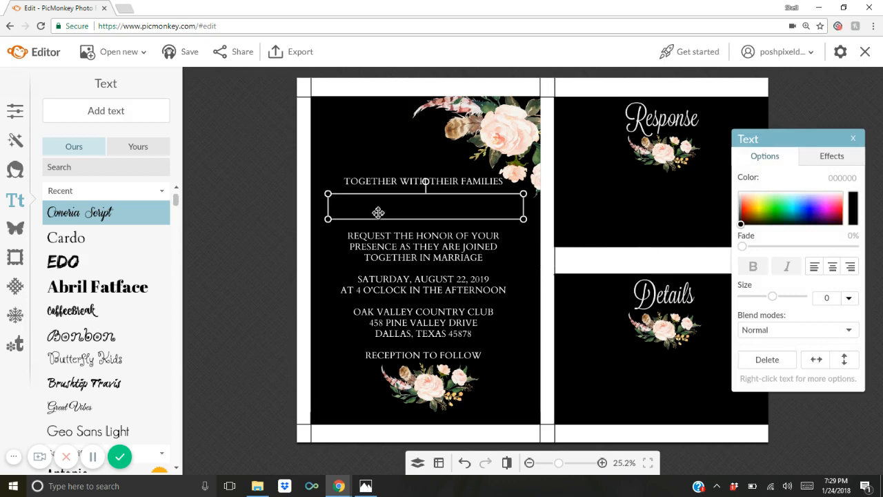
left_click(378, 212)
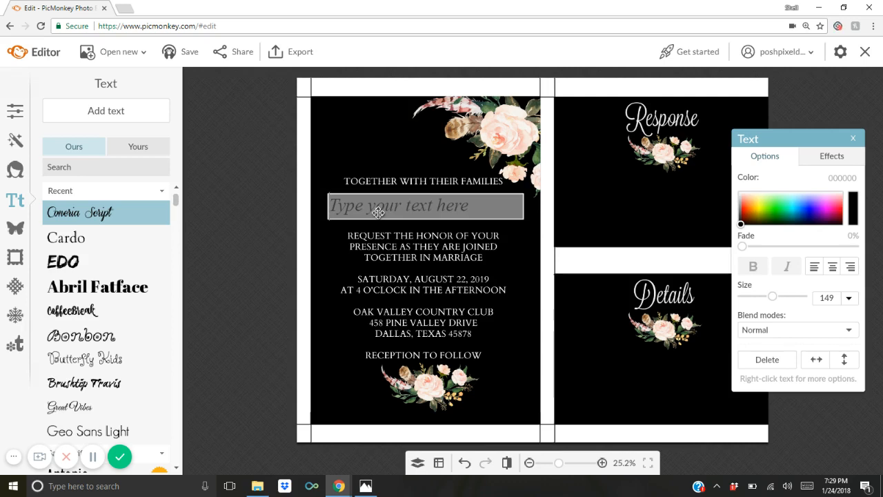
- Enter the couple's first names, joined by "&", in the script text box
type("Melissa")
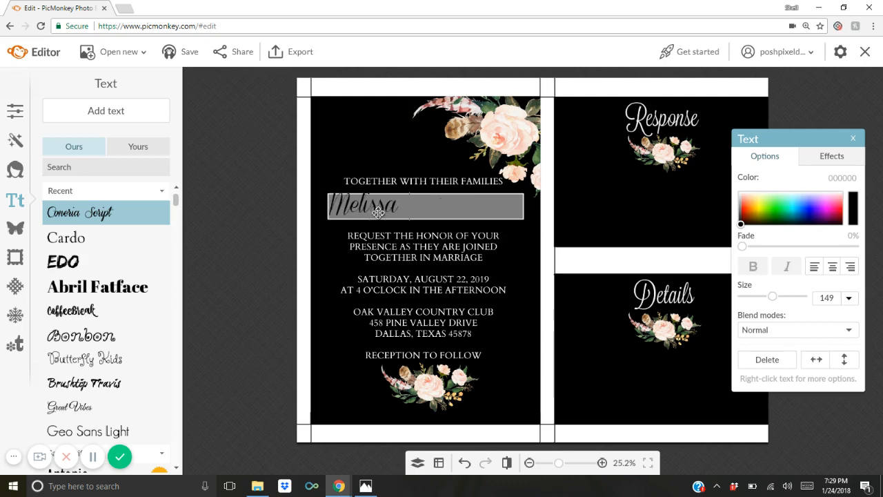
type(" & JOs")
key("BackSpace")
key("BackSpace")
type("oshua")
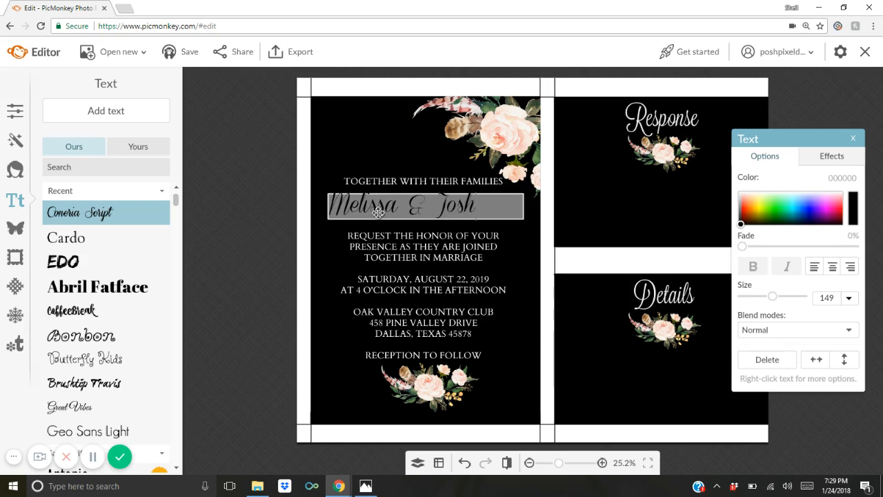
- Color the couple's names pale pink (fedaff) and nudge their text box slightly right to center them on the invitation panel
key("shift+Left")
key("shift+Left")
key("shift+Left")
key("shift+Left")
key("shift+Left")
key("shift+Left")
key("shift+Left")
key("shift+Left")
key("shift+Left")
key("shift+Left")
key("shift+Left")
key("shift+Left")
key("shift+Left")
key("shift+Left")
key("shift+Left")
key("shift+Left")
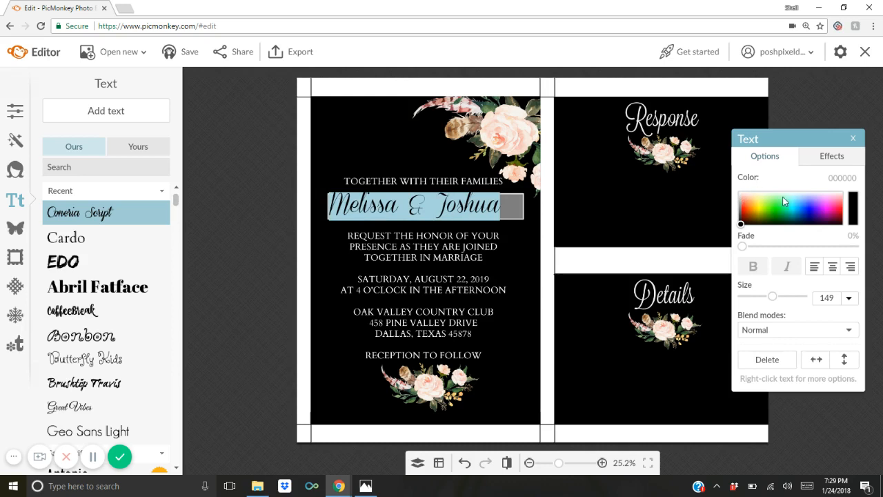
left_click(826, 196)
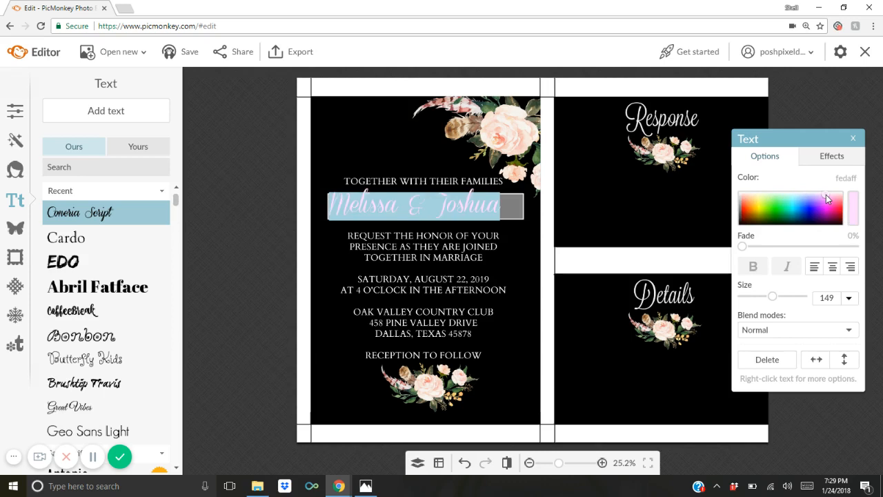
left_click(668, 241)
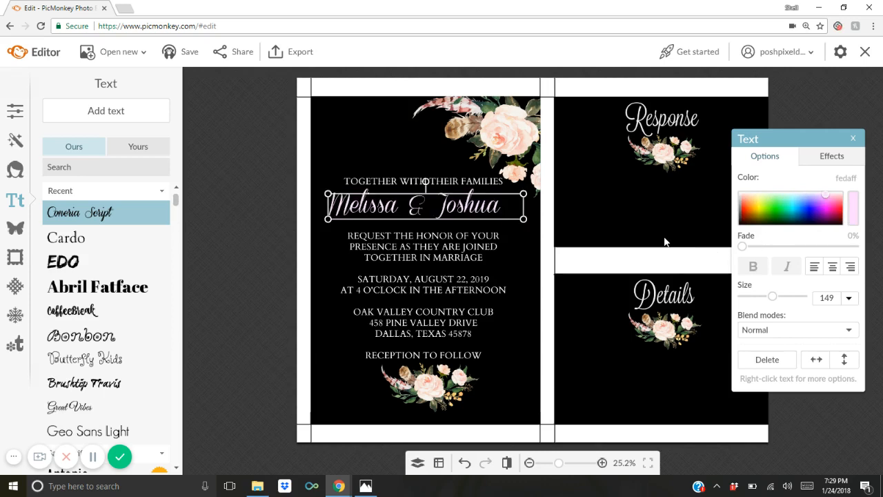
left_click_drag(471, 207, 477, 208)
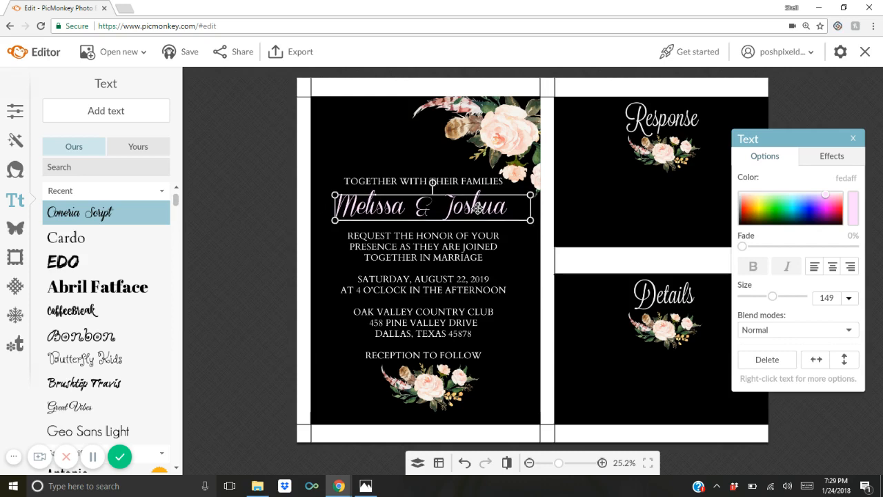
left_click(532, 314)
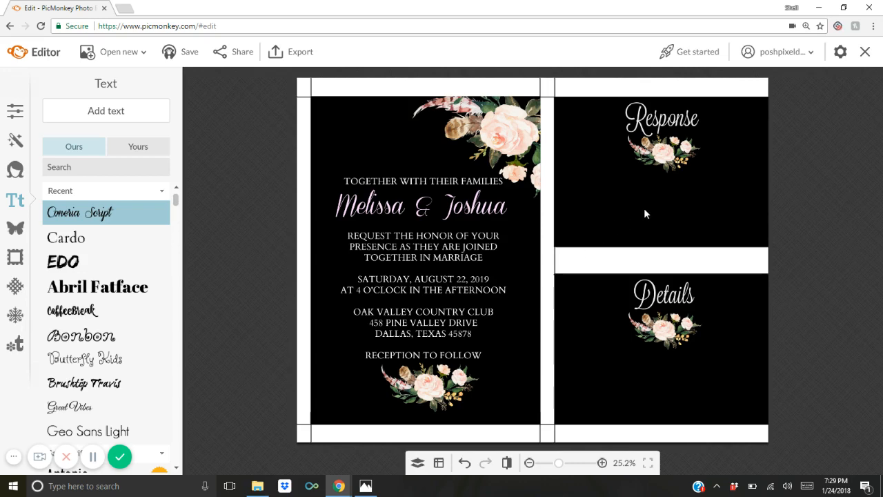
- Add a Cardo text box below the flowers on the Response card and open it for text entry
left_click(120, 233)
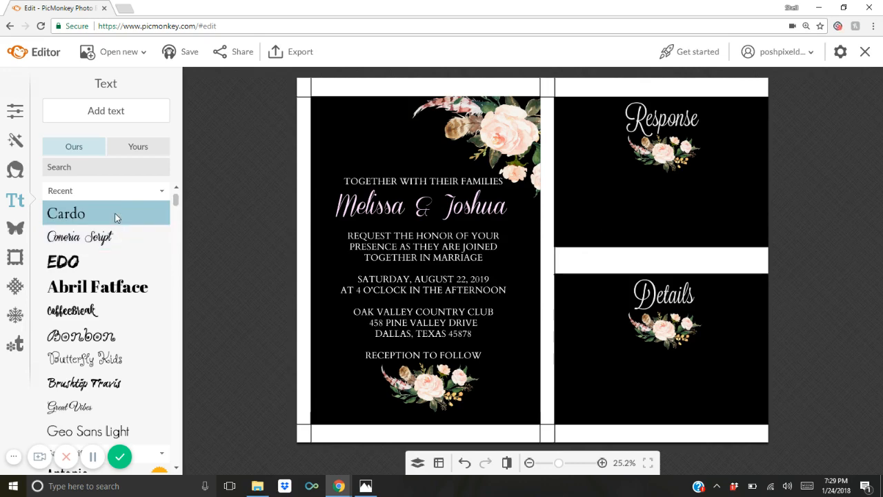
left_click(107, 110)
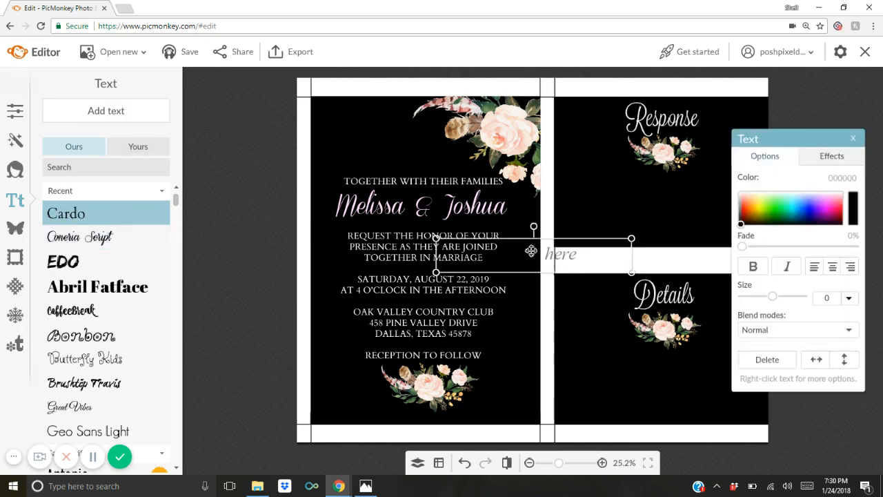
left_click_drag(530, 249, 661, 182)
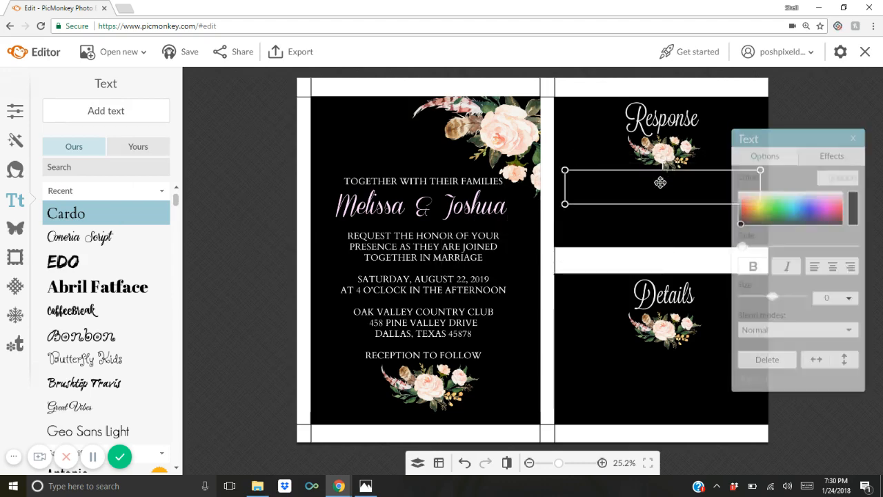
left_click(661, 182)
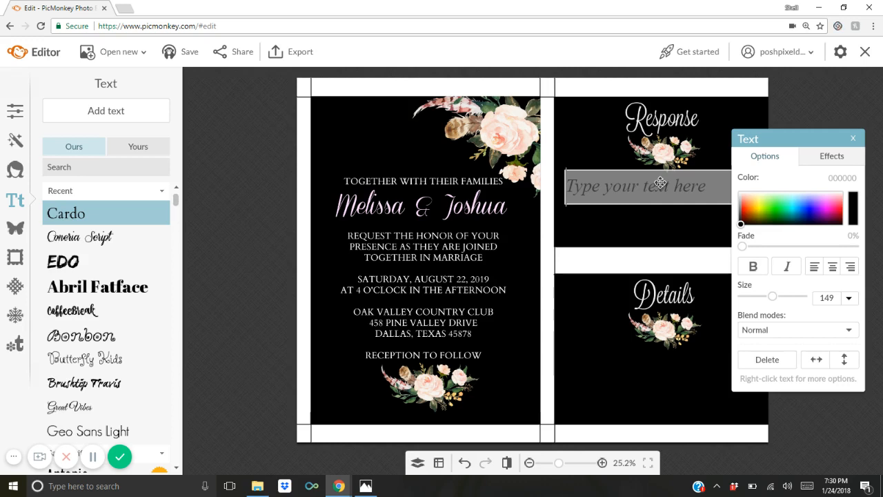
- Enter "THE FAVOR OF A RESPONSE IS REQUESTED BY" in the Response text box, with "5.22.2019" below it after a blank line
type("THE FAVOR O")
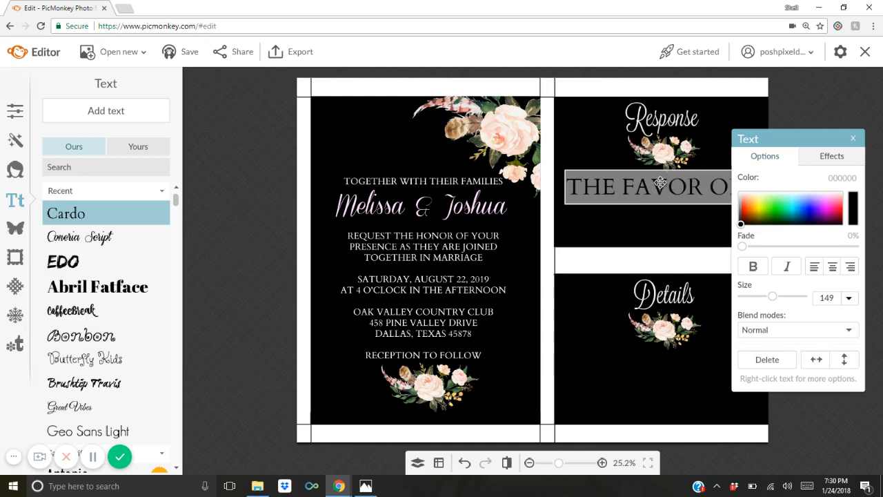
type("F A RESPONSE I")
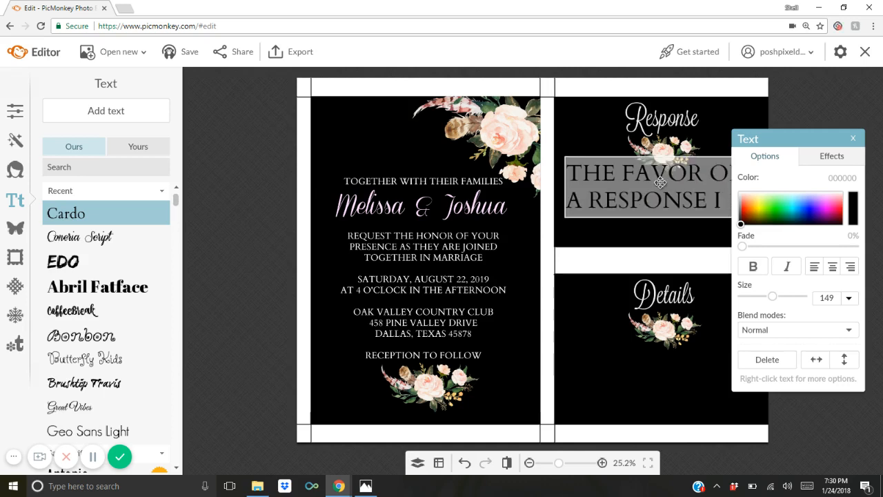
type("S REQUESTED BY")
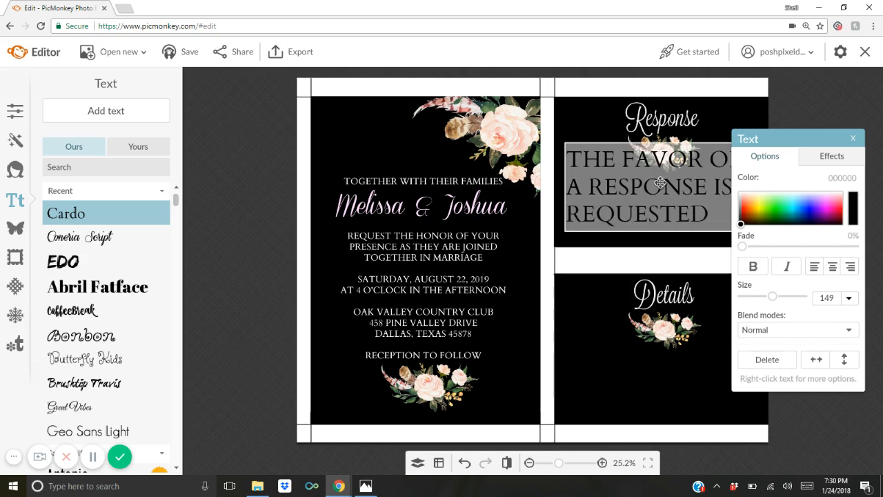
key("Return")
type("5")
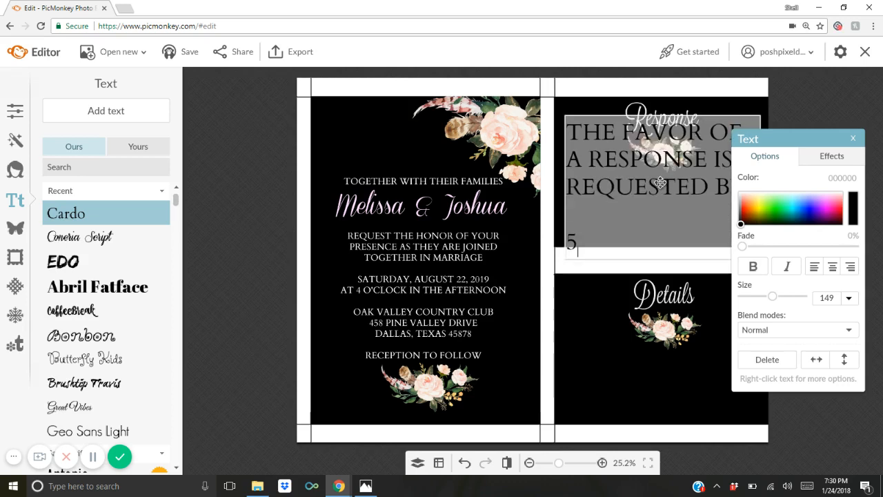
type(".22.2019")
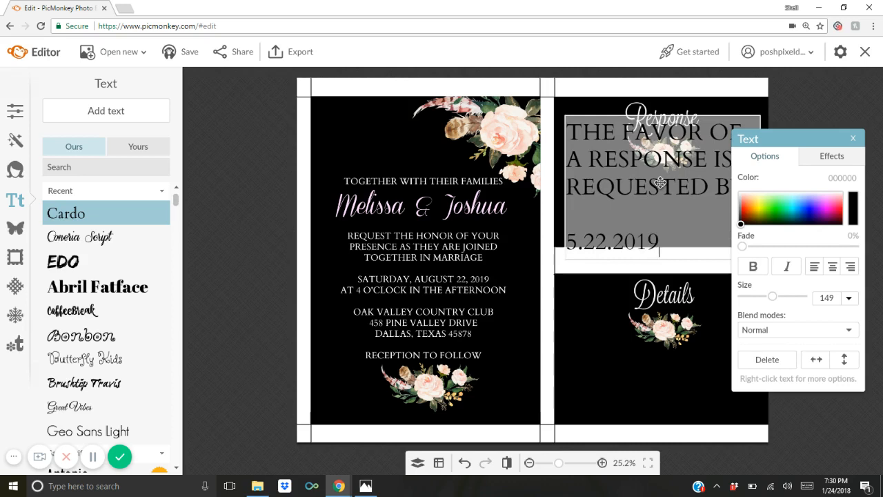
key("Return")
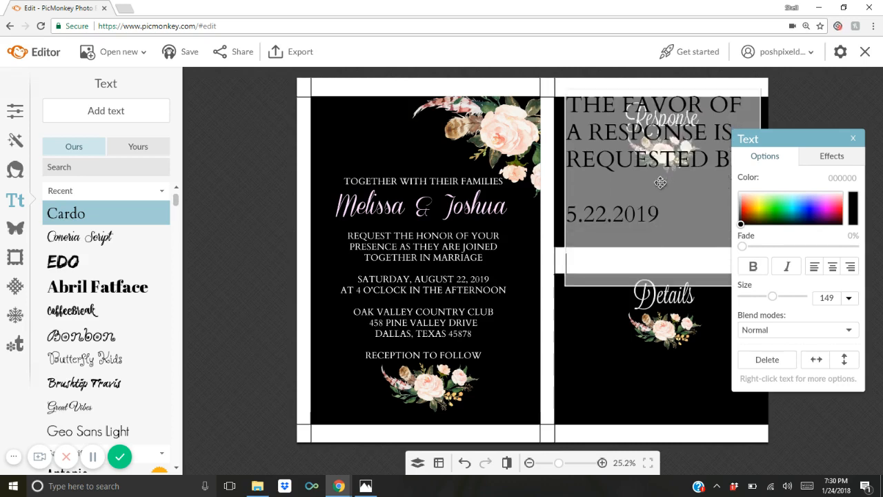
- Add the reply options "__YES! CAN'T WAIT!" and "___SORRY, CAN'T MAKE IT" below the date
type("__YES! C")
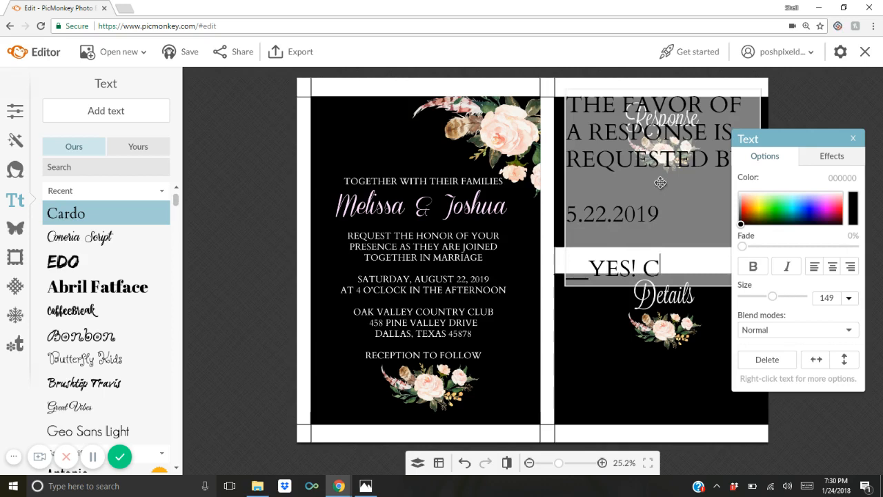
type("AN'T WAIT!")
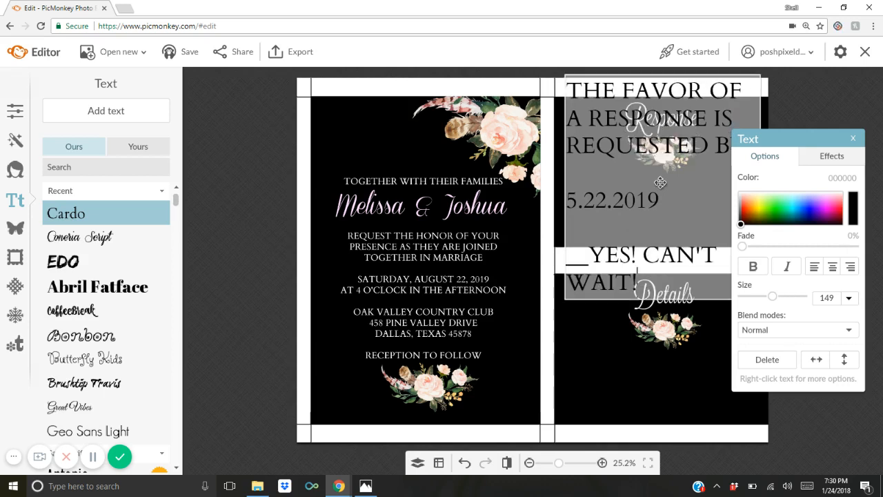
type(" __SORRY,")
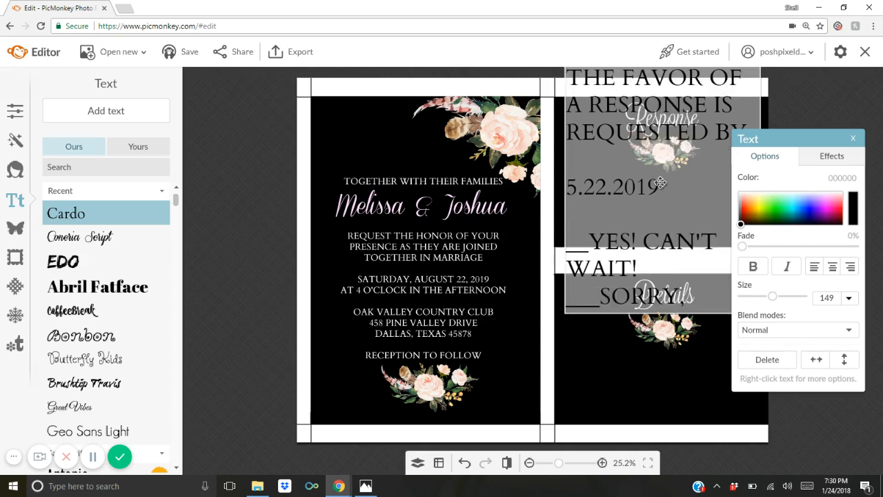
type(" CAN'T")
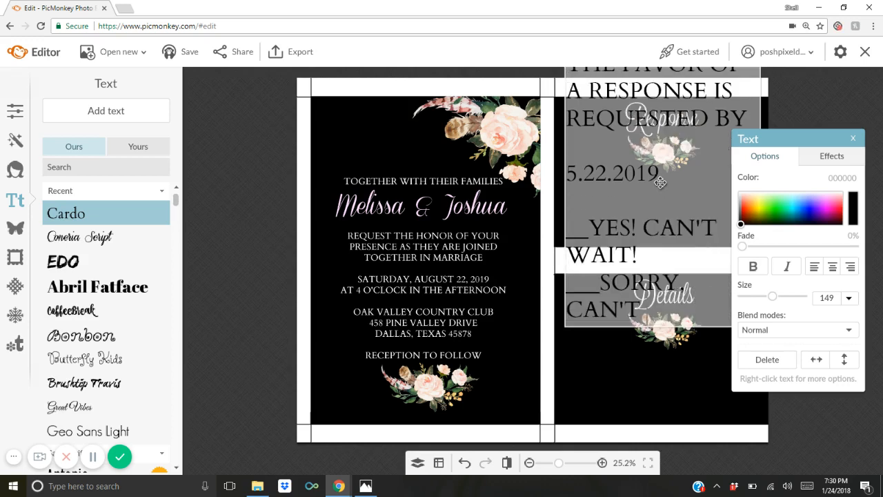
type(" MAKEI")
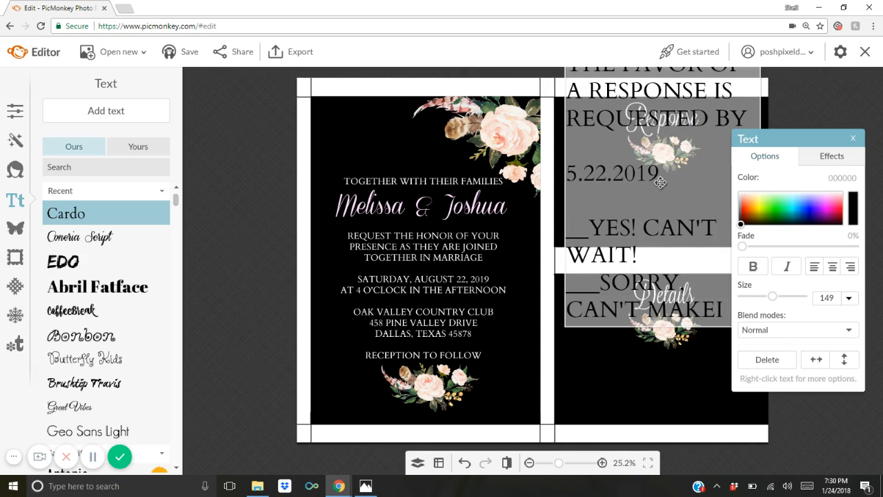
key("BackSpace")
type(" IT")
key("Return")
- Add a name line made of "M" and a long underscore blank below the reply options, followed by an empty line
type("M")
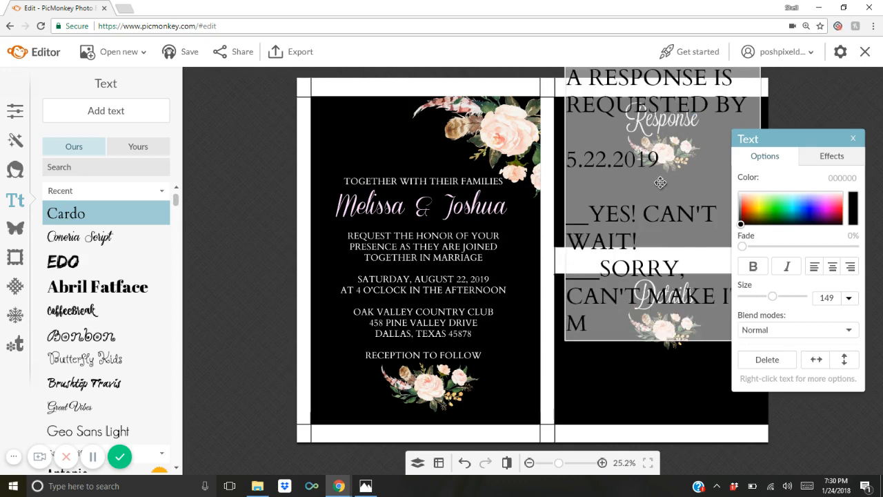
type("_____________________")
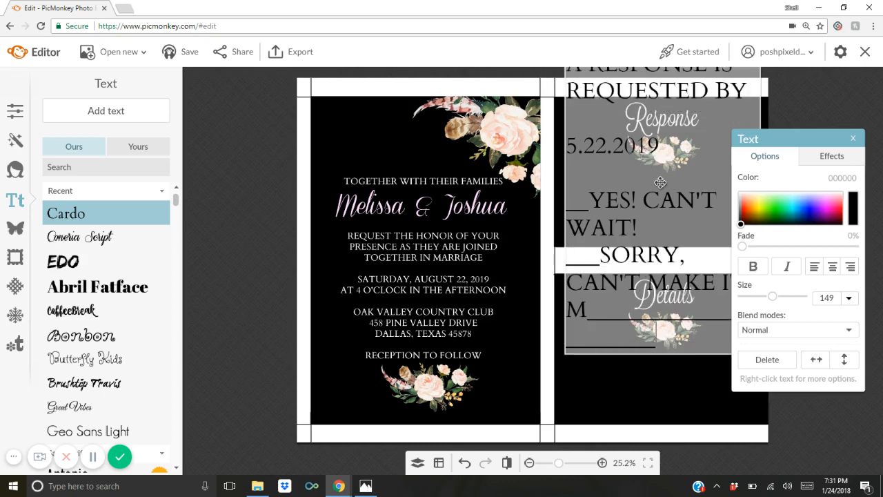
type("_______")
key("Return")
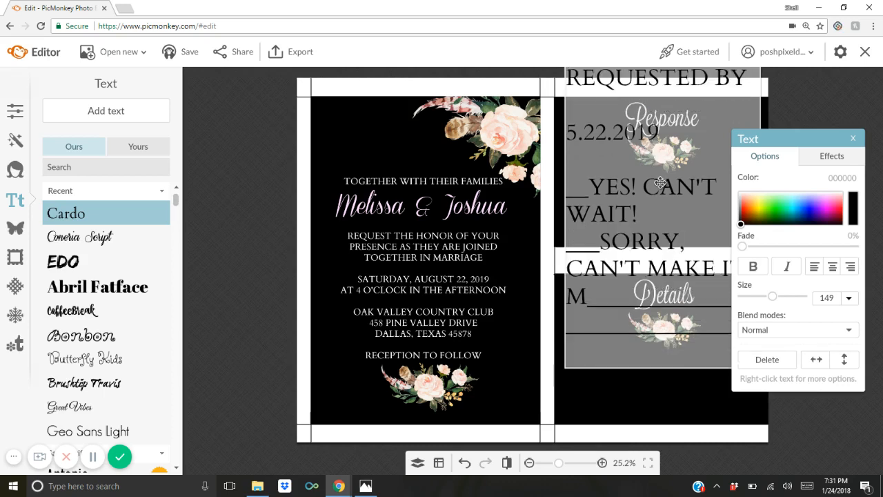
key("Return")
- Enter "NUMBER OF GUESTS___" as the last line of the Response wording
type("NJUM")
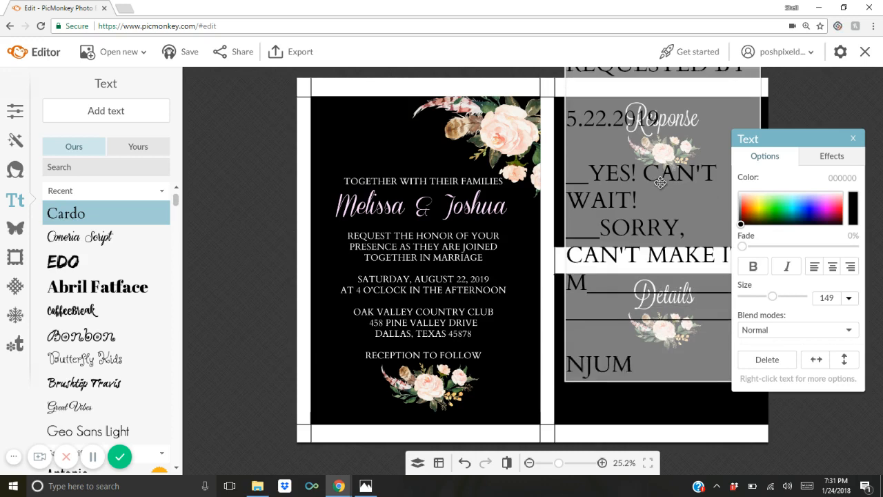
key("BackSpace")
key("BackSpace")
key("BackSpace")
type("UMB")
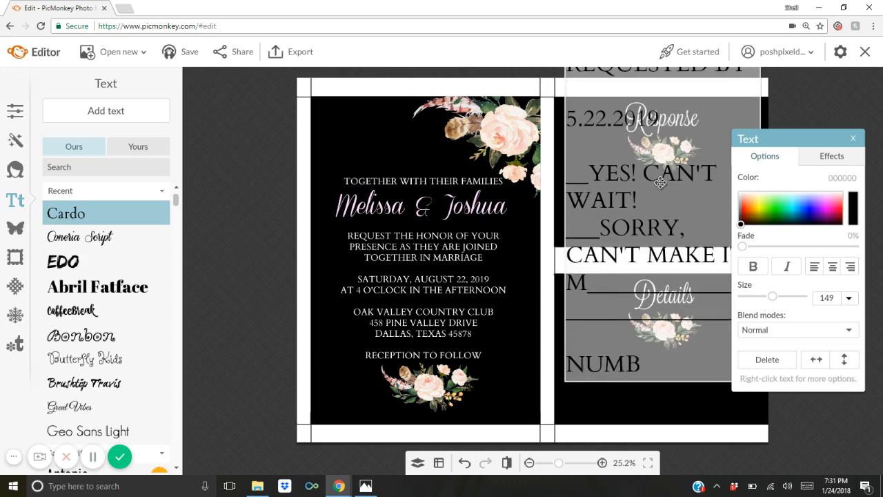
type("ER OF GUESTS")
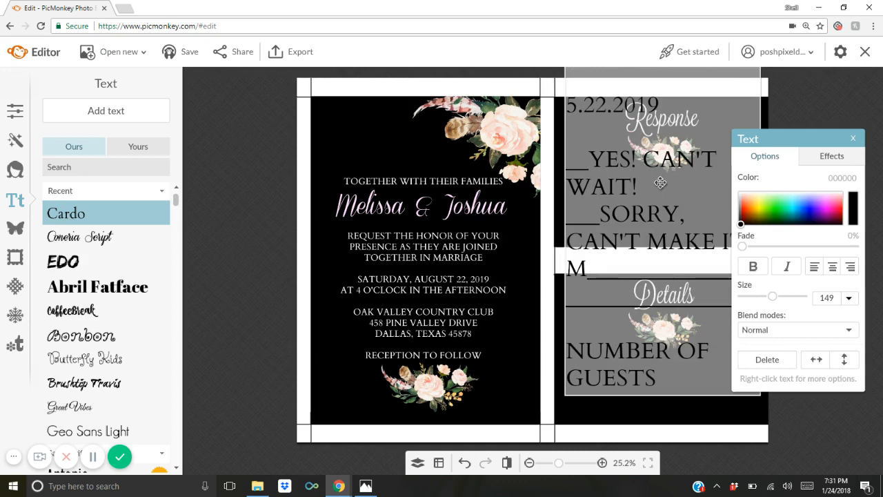
type("___")
- Select the Response wording backward from the guest line and reduce the selection to size 42
key("shift+Left")
key("shift+Left")
key("shift+Left")
key("shift+Left")
key("shift+Left")
key("shift+Left")
key("shift+Left")
key("shift+Left")
key("shift+Left")
key("shift+Left")
key("shift+Left")
key("shift+Left")
key("shift+Left")
key("shift+Left")
key("shift+Left")
key("shift+Left")
key("shift+Left")
key("shift+Left")
key("shift+Left")
key("shift+Left")
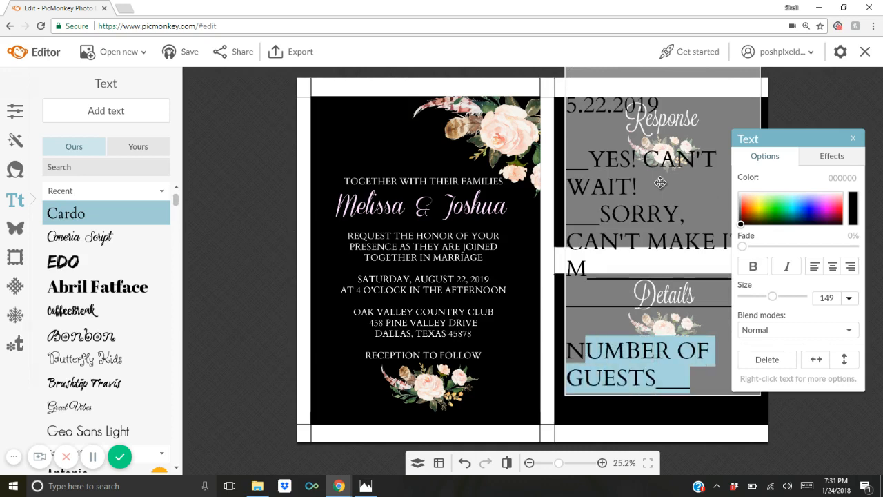
key("shift+Left")
key("shift+Left")
key("shift+Left")
key("shift+Left")
key("shift+Left")
key("shift+Left")
key("shift+Left")
key("shift+Left")
key("shift+Left")
key("shift+Left")
key("shift+Left")
key("shift+Left")
key("shift+Left")
key("shift+Left")
key("shift+Left")
key("shift+Left")
key("shift+Left")
key("shift+Left")
key("shift+Left")
key("shift+Left")
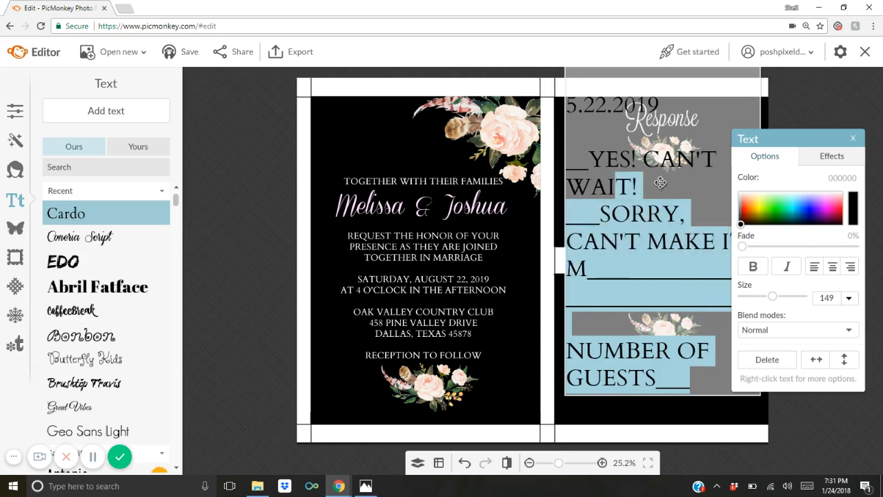
key("shift+Left")
key("shift+Left")
key("shift+Left")
key("shift+Left")
key("shift+Left")
key("shift+Left")
key("shift+Left")
key("shift+Left")
key("shift+Left")
key("shift+Left")
key("shift+Left")
key("shift+Left")
key("shift+Left")
key("shift+Left")
key("shift+Left")
key("shift+Left")
key("shift+Left")
key("shift+Left")
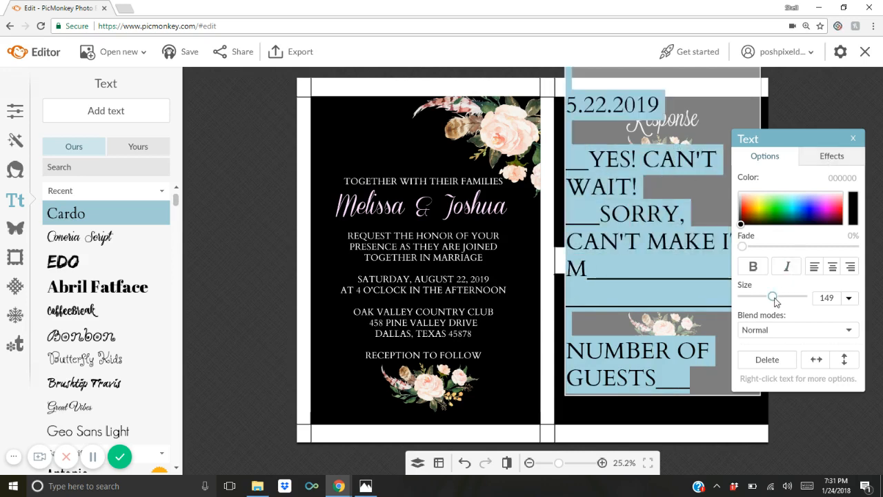
left_click_drag(773, 297, 746, 299)
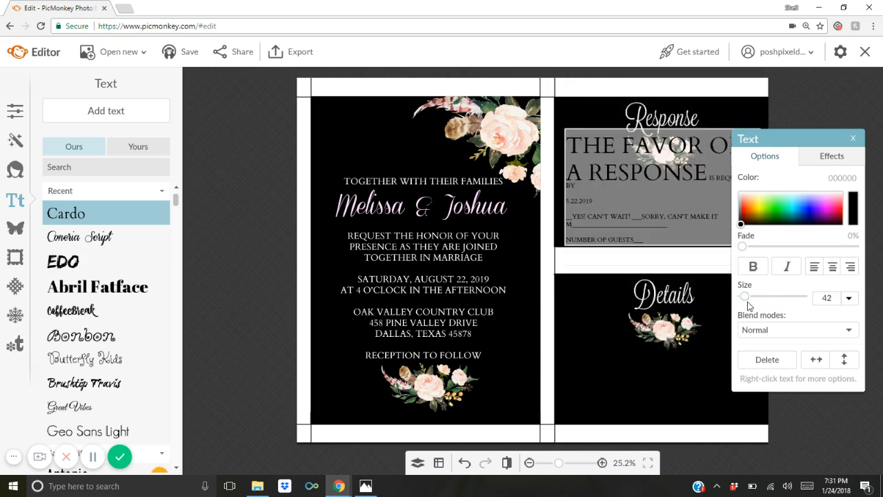
- Center-align the Response wording and set all of its text to size 50
left_click(832, 267)
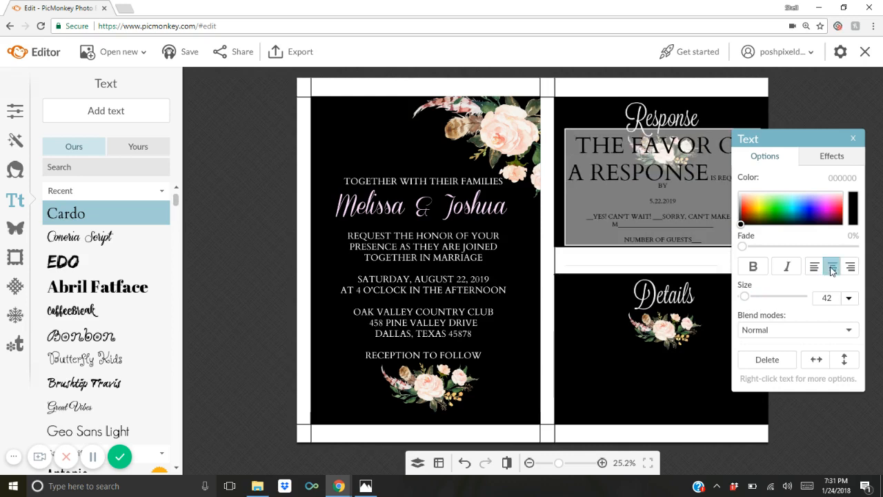
double_click(712, 241)
left_click(712, 241)
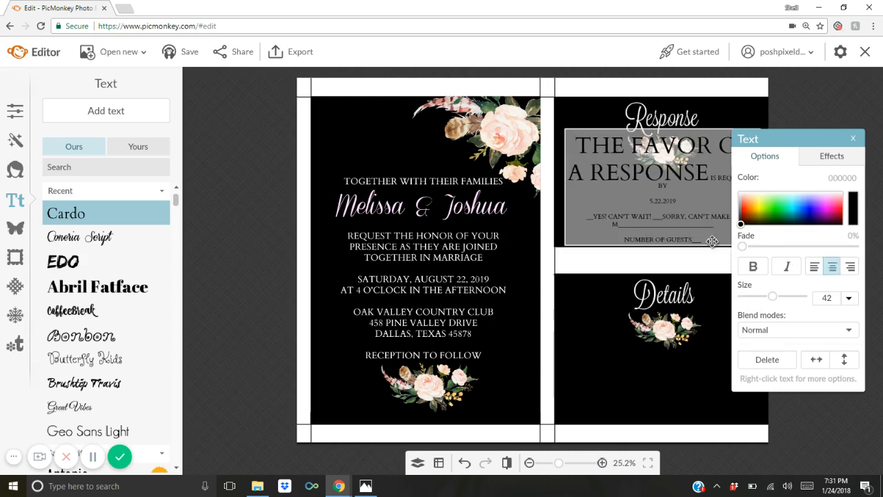
key("ctrl+a")
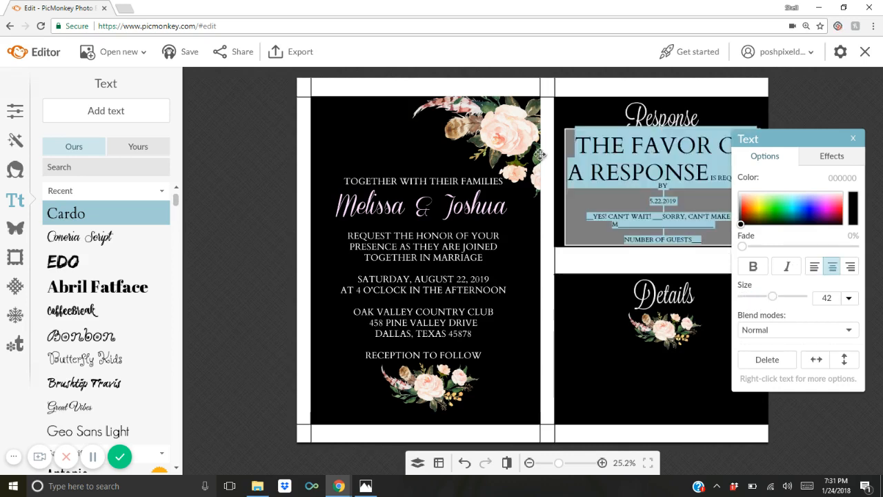
double_click(833, 295)
type("25")
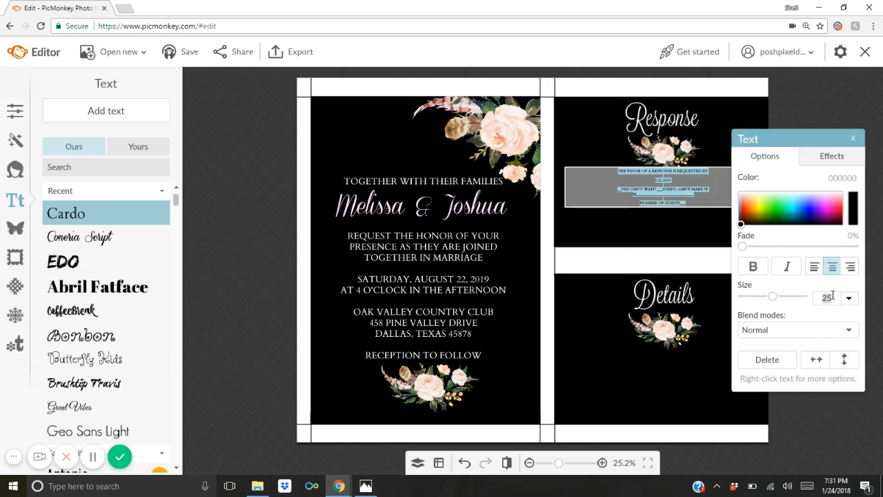
type("50")
key("Return")
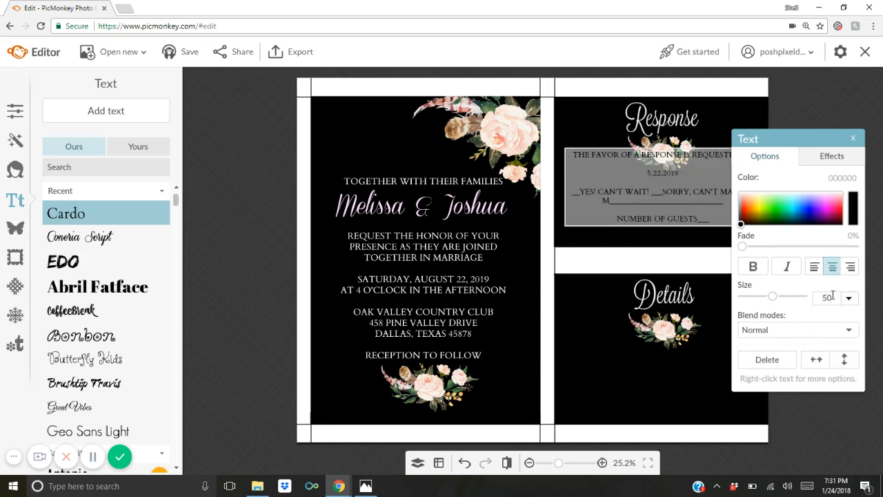
- Move the Response wording down below the flowers and color it white (ffffff)
left_click(585, 117)
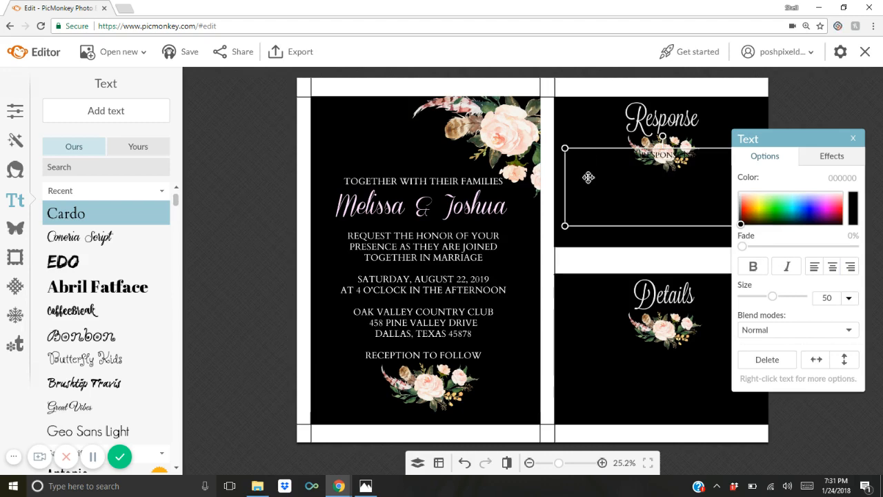
left_click_drag(588, 178, 586, 194)
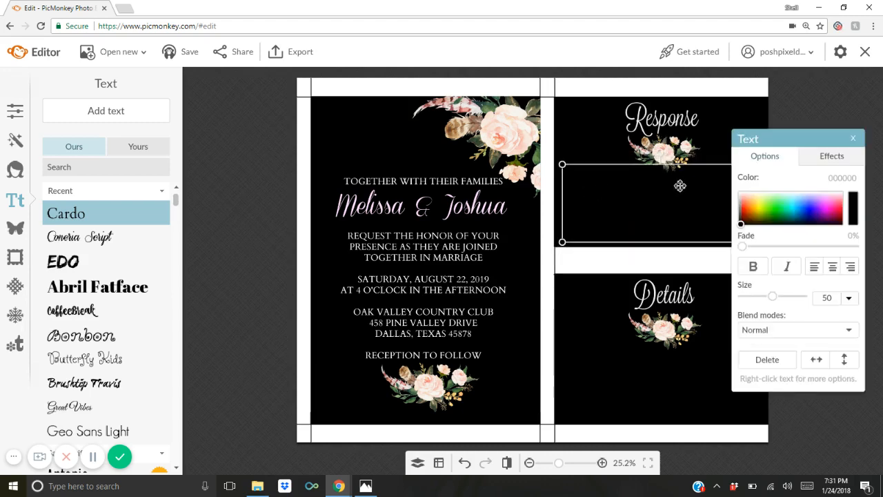
left_click(740, 196)
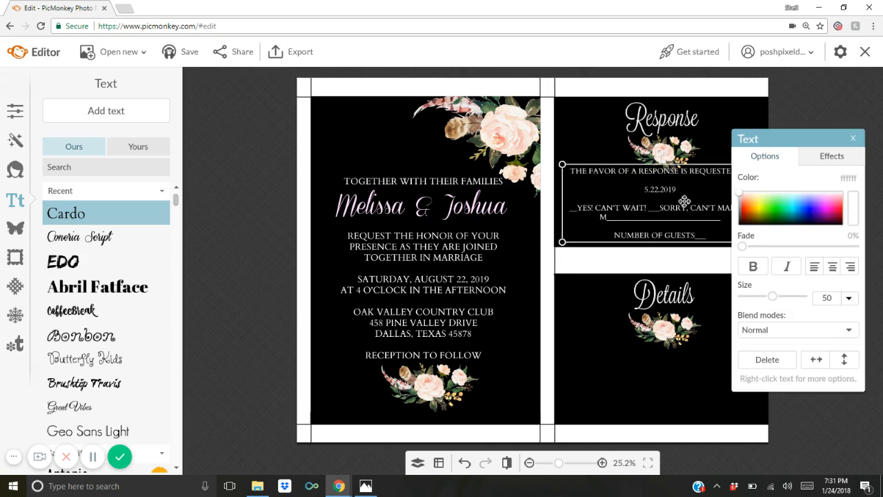
- Set the whole Response wording to size 45
double_click(832, 298)
type("45")
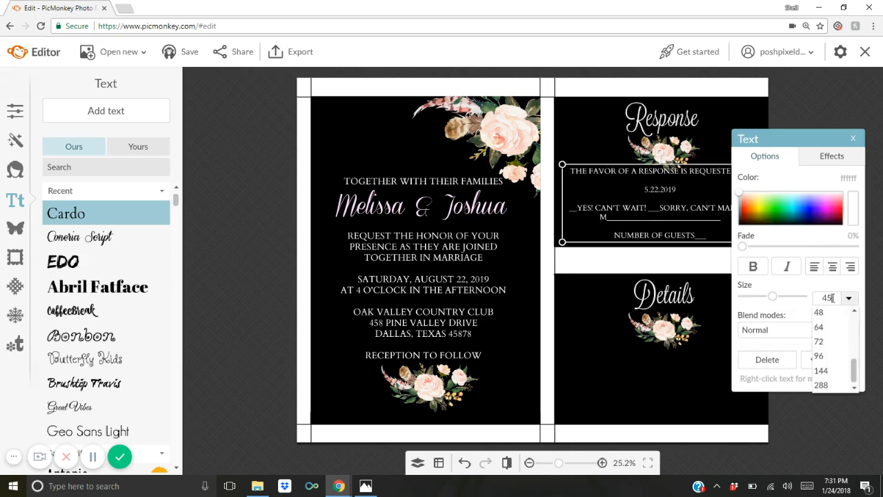
key("Return")
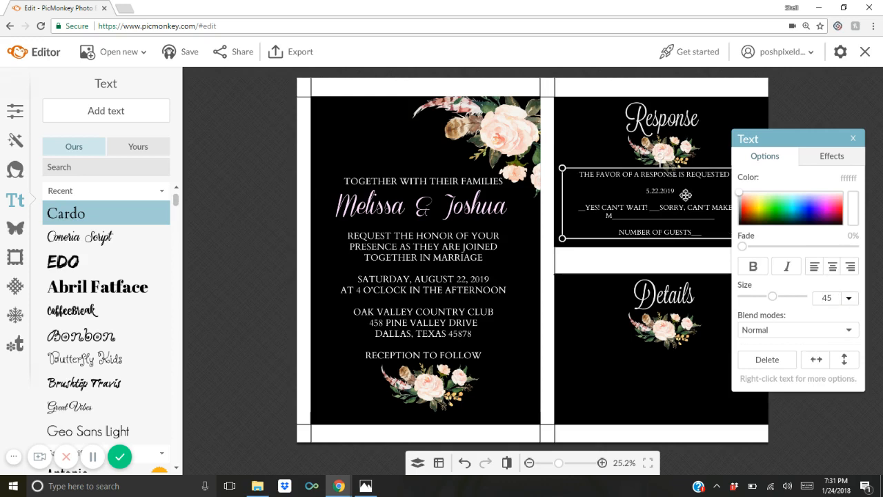
- Enlarge only the date "5.22.2019" in the Response wording to size 90
left_click(679, 190)
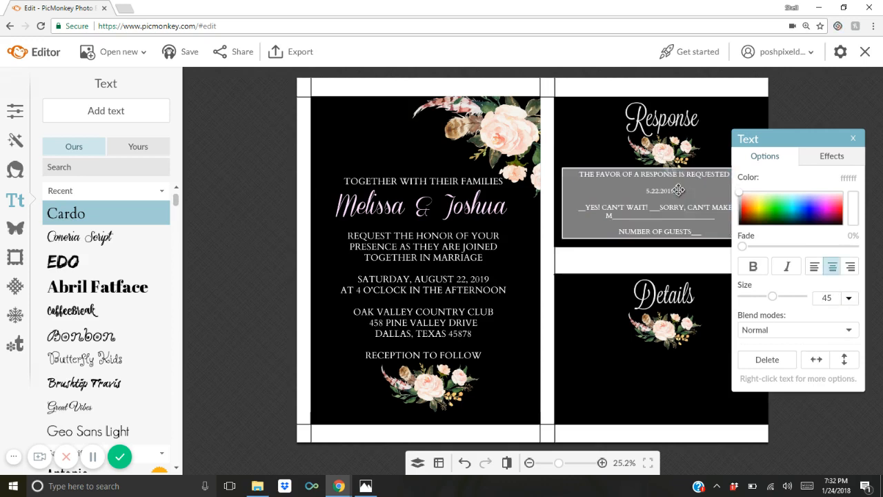
left_click_drag(679, 190, 634, 191)
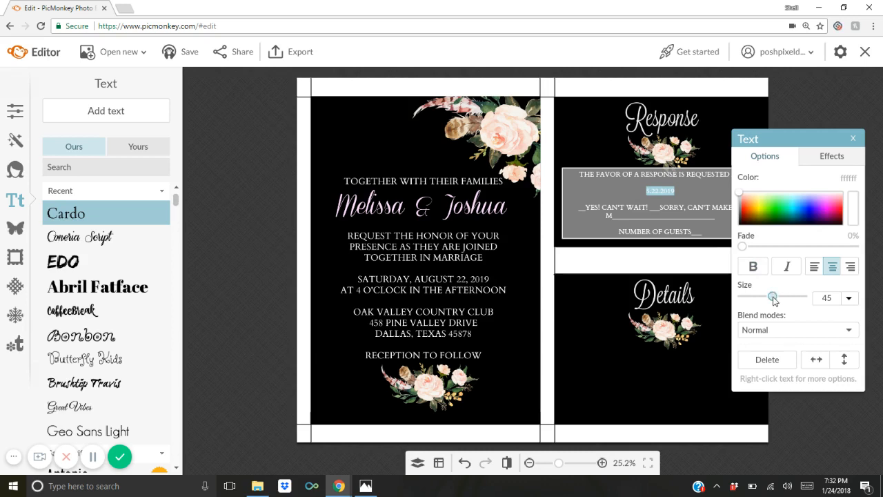
left_click_drag(773, 296, 788, 299)
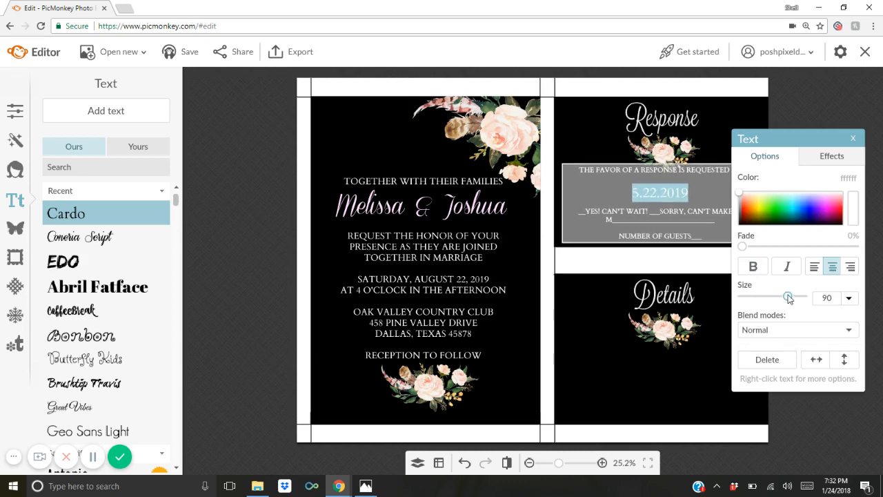
left_click(622, 191)
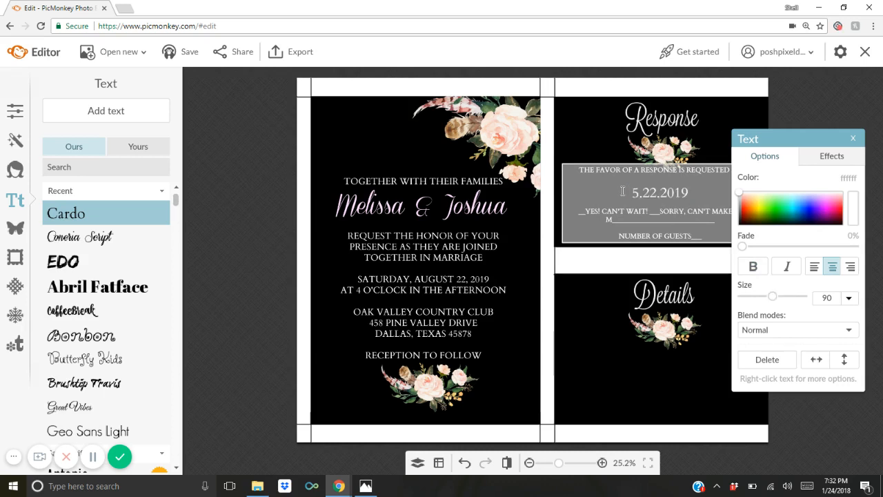
- Remove the blank lines above and below the date in the Response wording and nudge the text block slightly down
left_click(853, 140)
left_click(657, 194)
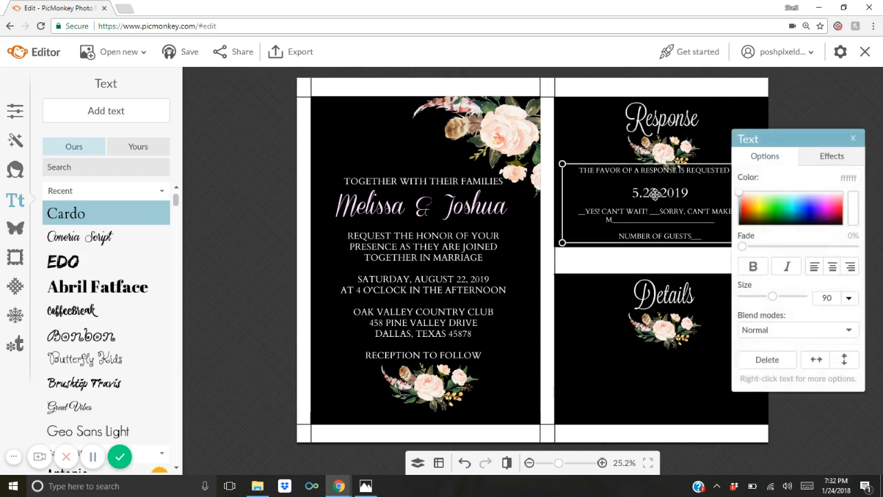
left_click(625, 183)
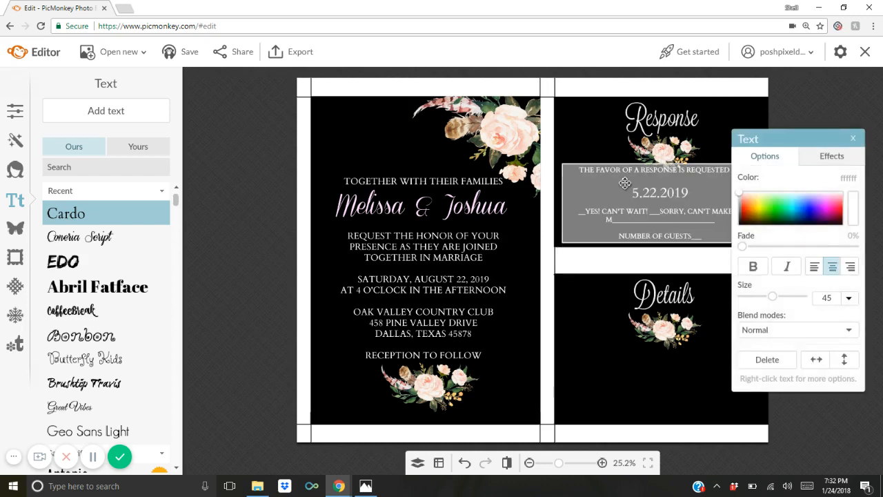
key("BackSpace")
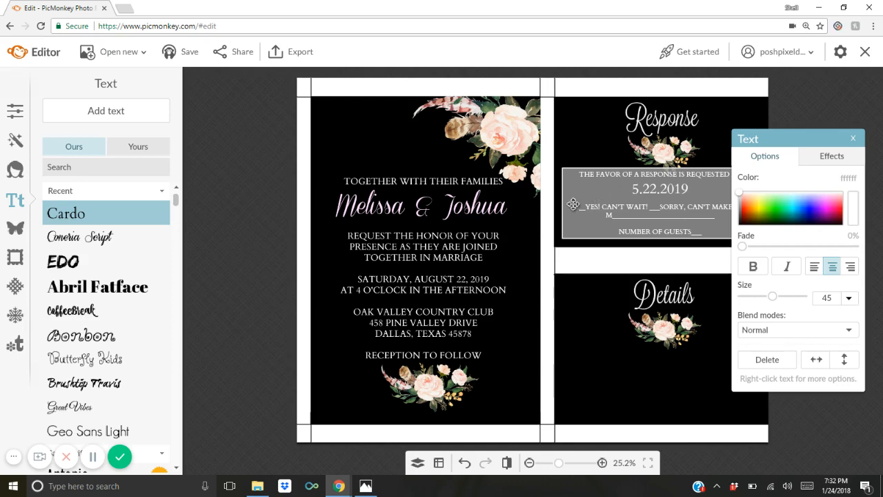
key("BackSpace")
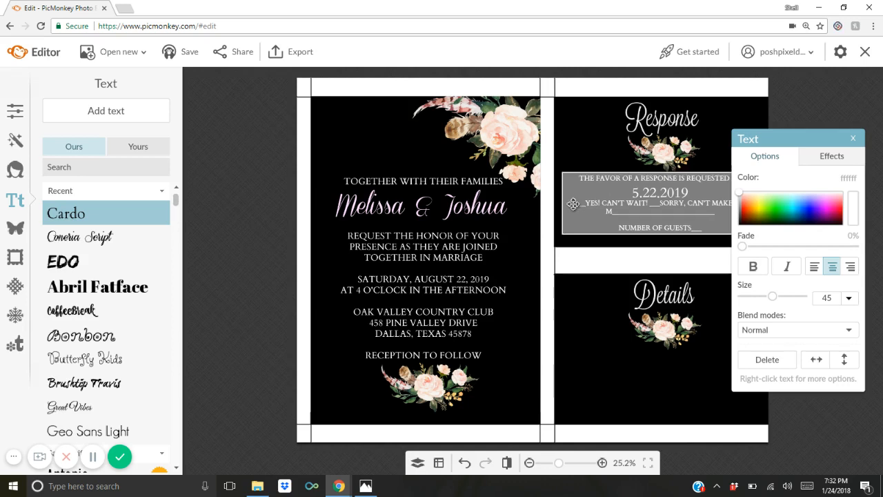
left_click(584, 137)
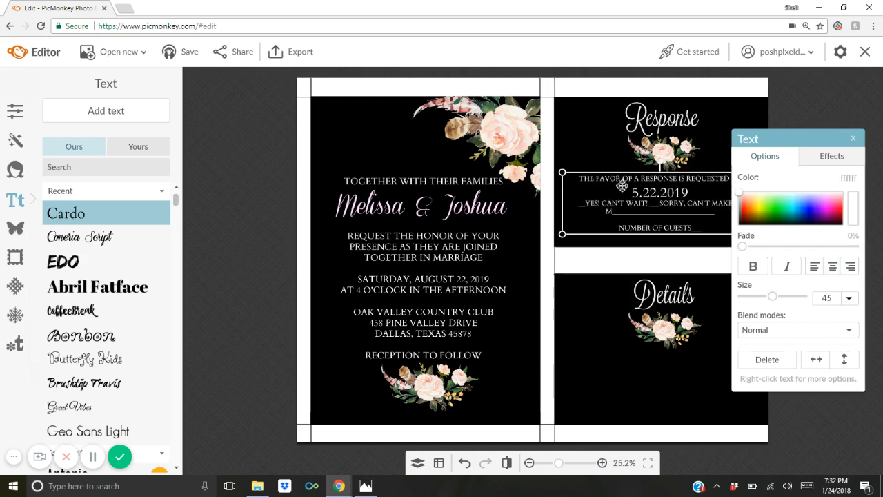
left_click_drag(622, 187, 622, 191)
- Lengthen the underscore name line after "M" in the Response wording and deselect the text
double_click(694, 218)
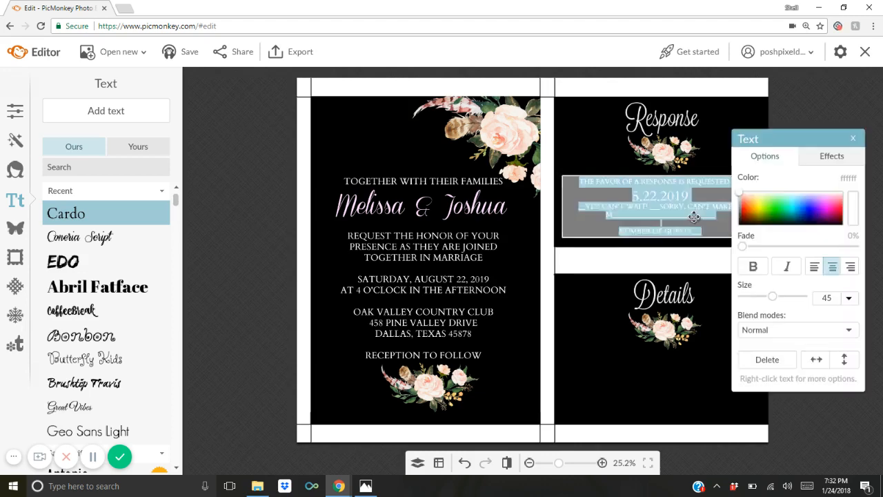
left_click(694, 218)
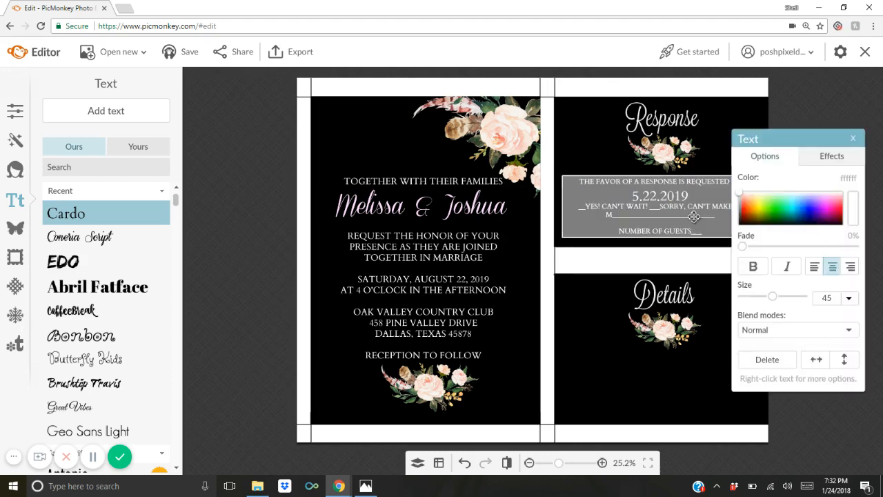
type("_____________")
left_click(853, 138)
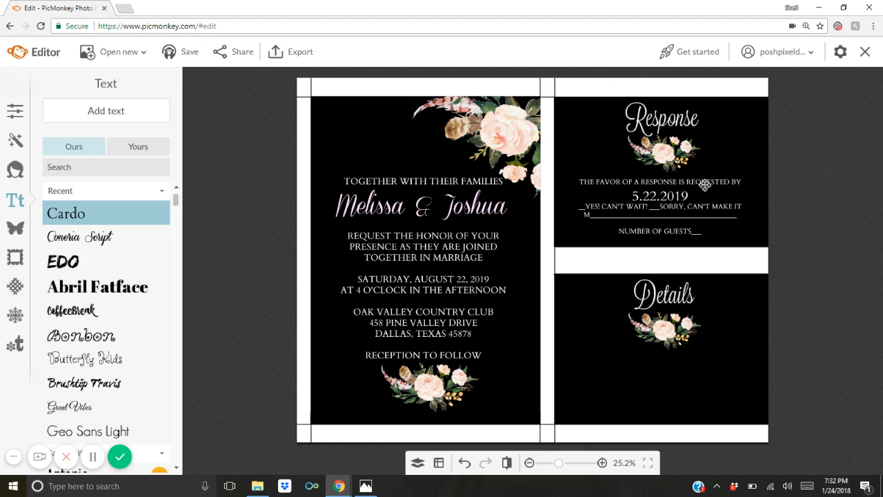
- Duplicate the Response wording and place the copy below the flowers in the Details panel
left_click(705, 185)
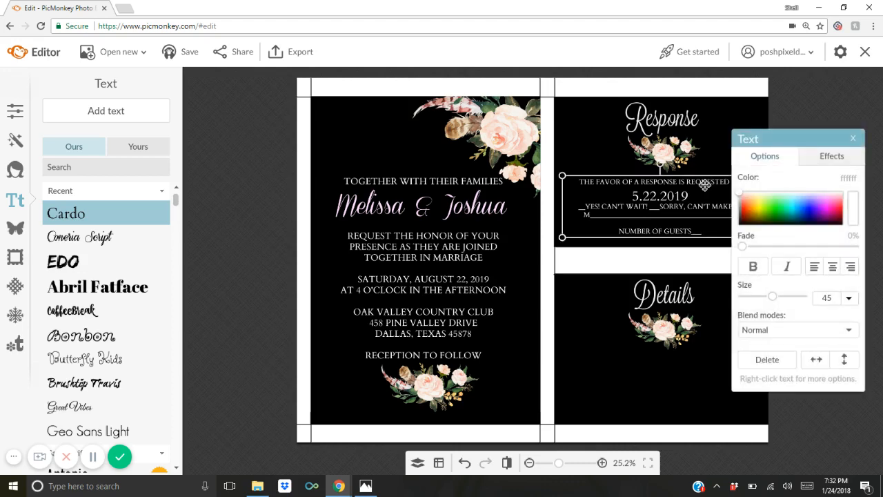
right_click(705, 185)
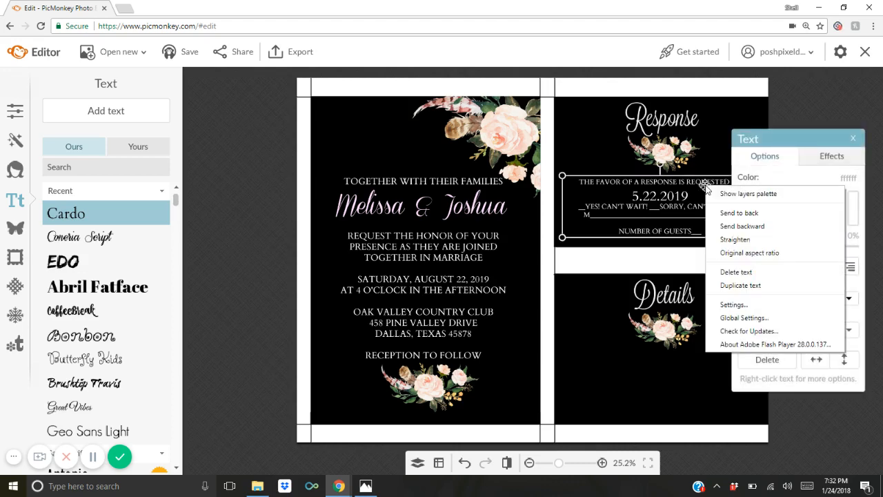
left_click(733, 285)
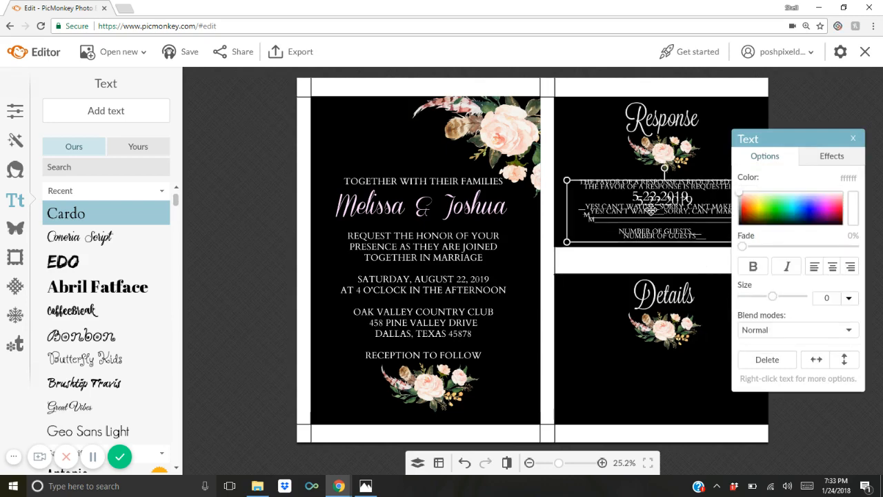
left_click_drag(651, 208, 649, 382)
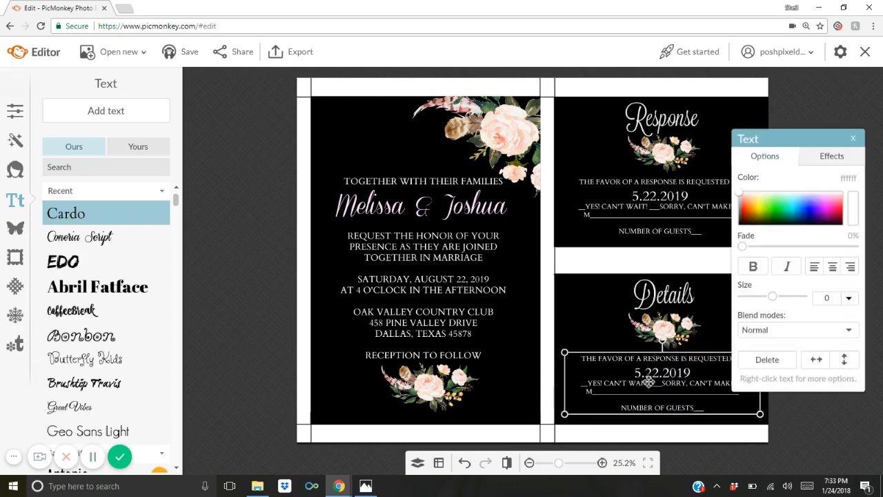
- Replace the copied wording in the Details panel with "FOR MORE INFORMATION REGARDING DIRECTIONS,"
left_click(715, 406)
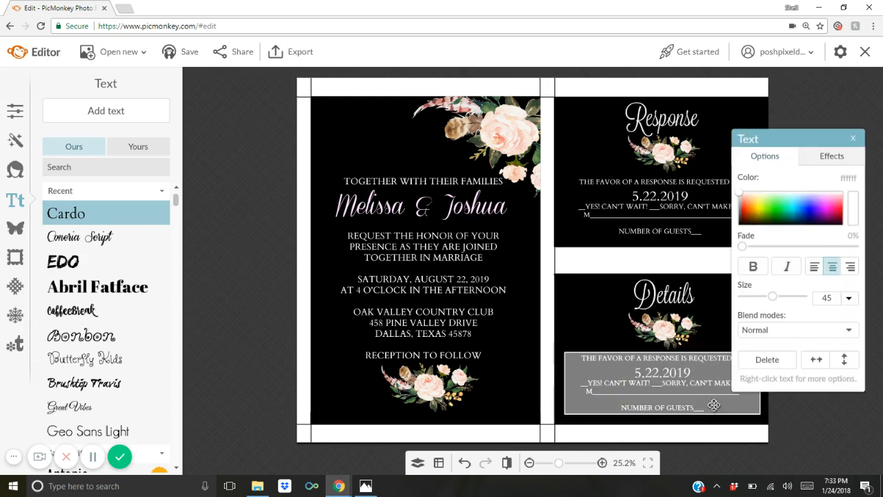
left_click_drag(714, 405, 564, 356)
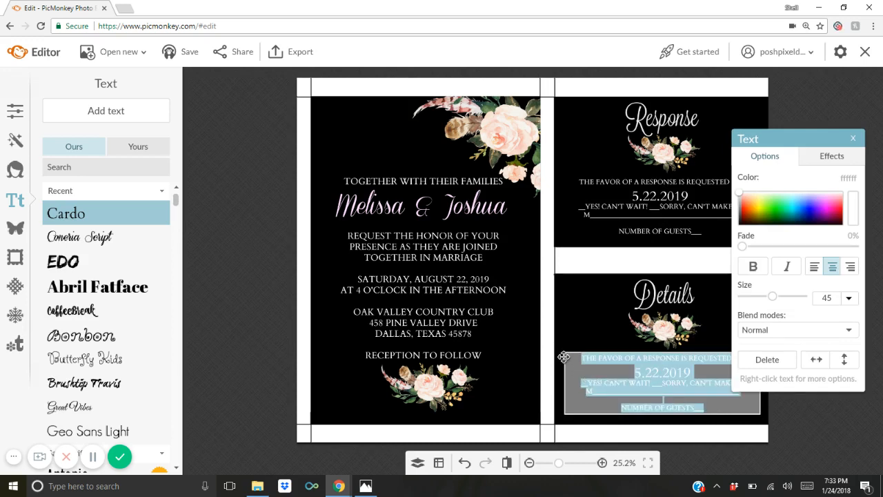
type("FOR")
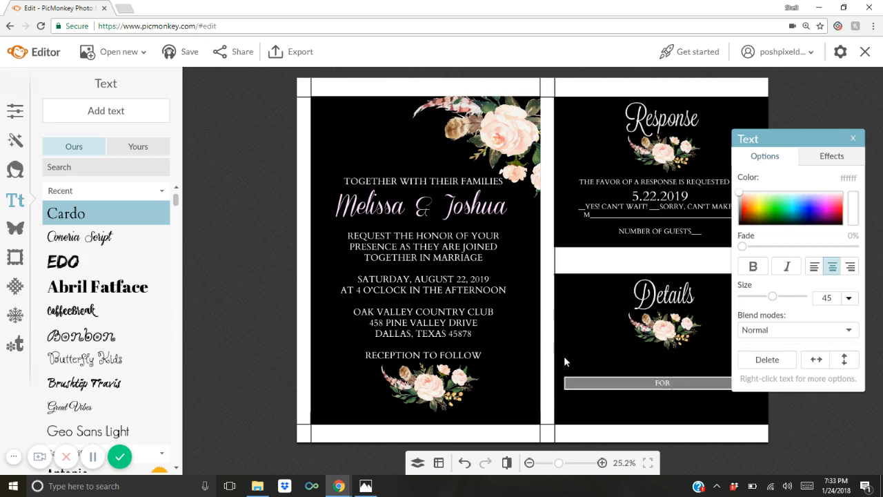
type(" MORE INFORMATION")
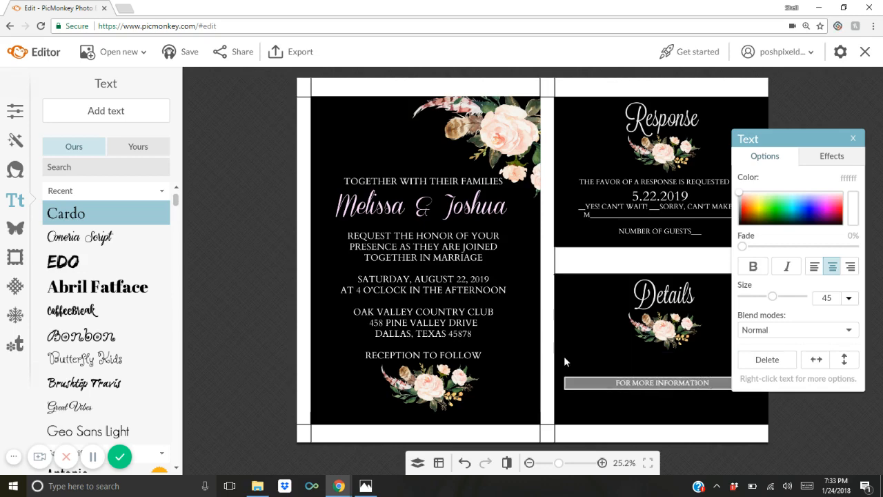
type(" REGARDING")
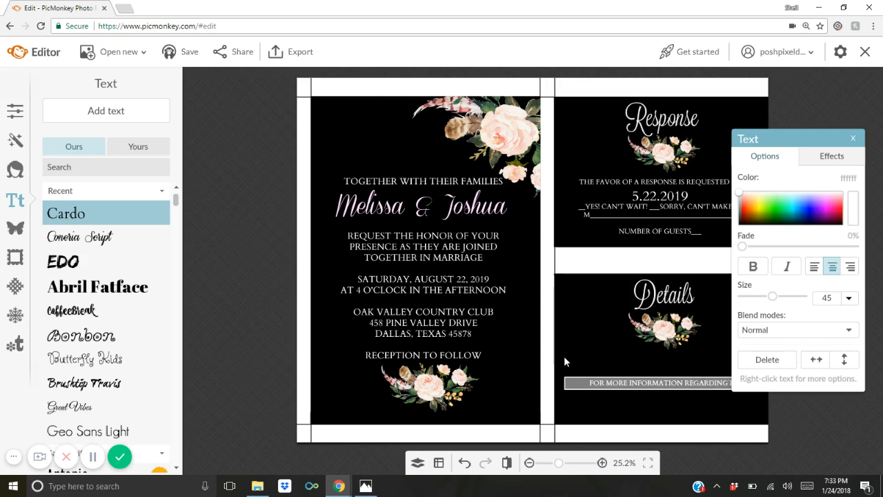
type(" DIRECTCTIONS, A")
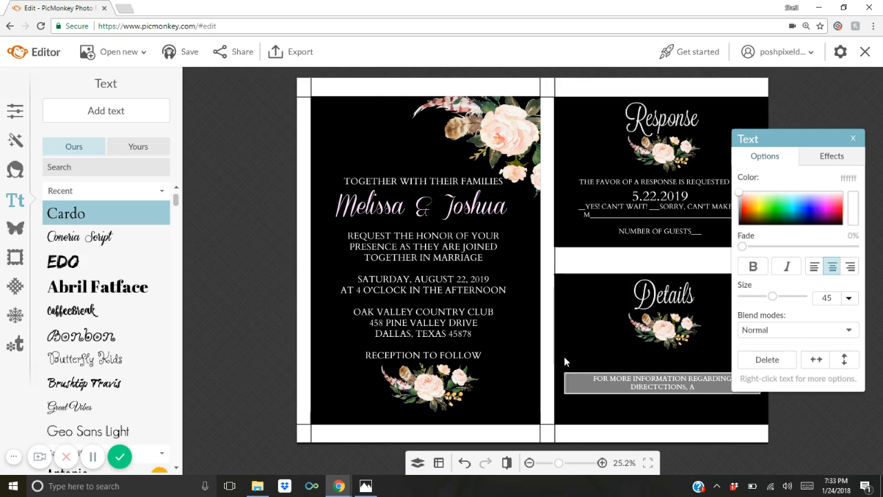
key("BackSpace")
key("BackSpace")
key("BackSpace")
key("BackSpace")
key("BackSpace")
key("BackSpace")
key("BackSpace")
key("BackSpace")
key("BackSpace")
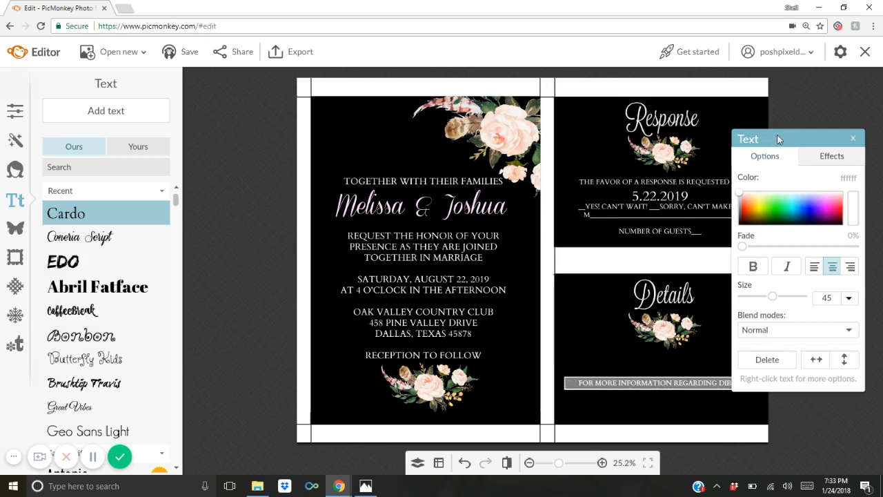
left_click_drag(779, 140, 826, 135)
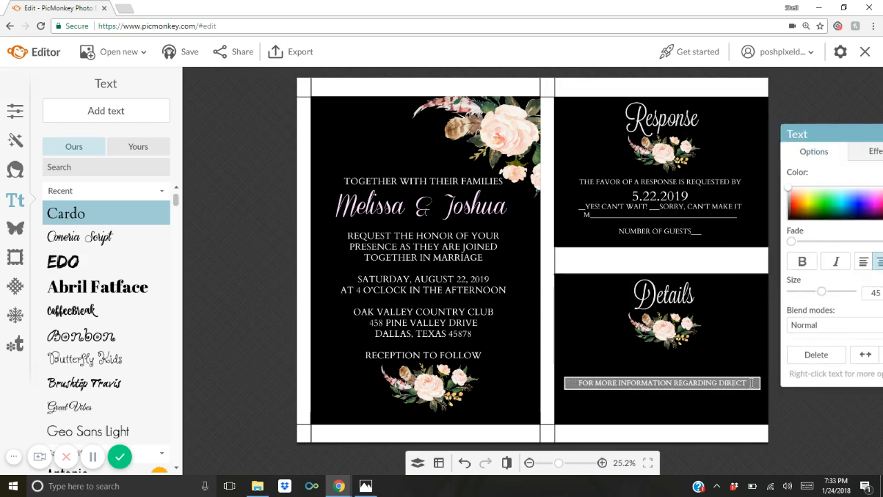
type("IONS")
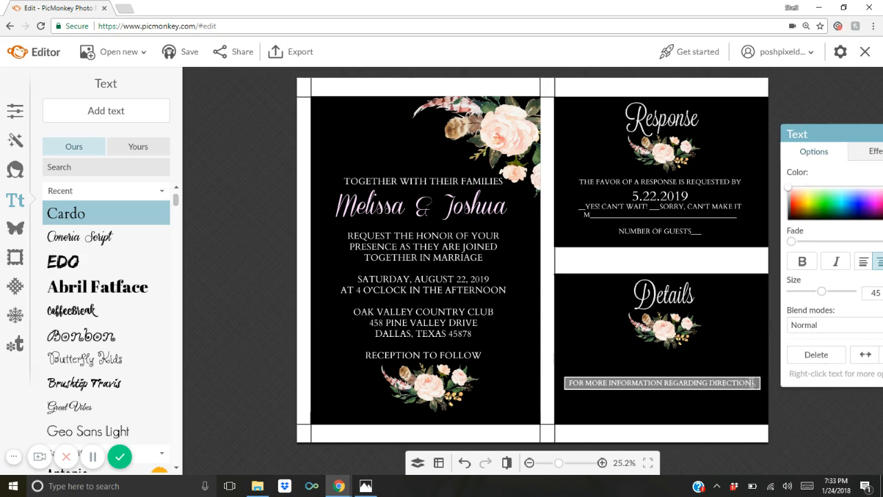
- Continue the Details wording with "ACCOMMODATINS, REGISTRY & MORE - PLEASE VISIT OUR WEDDING WEBSITE:"
type(" ACCOMMODATINS, REGSI")
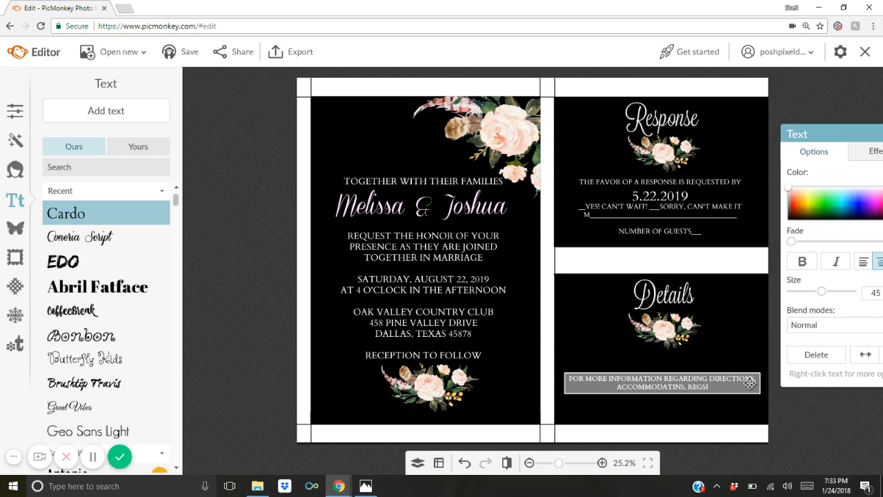
key("BackSpace")
key("BackSpace")
type("ISTRY")
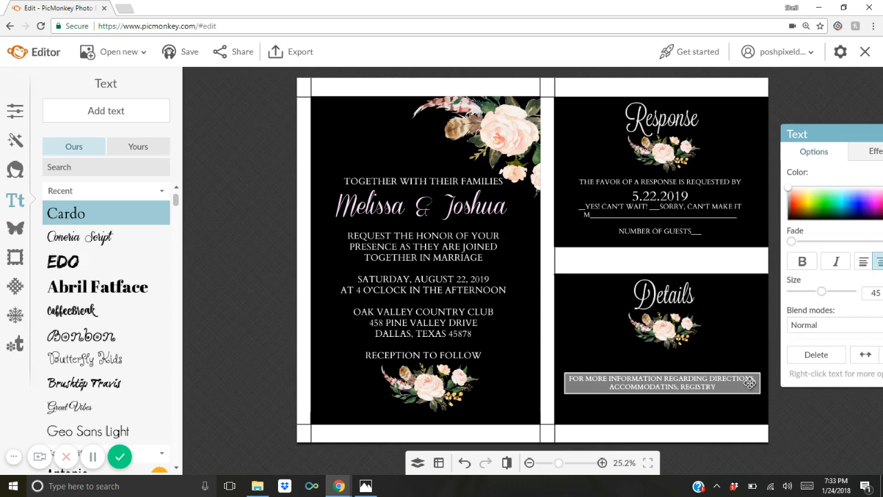
type(" & MORE -")
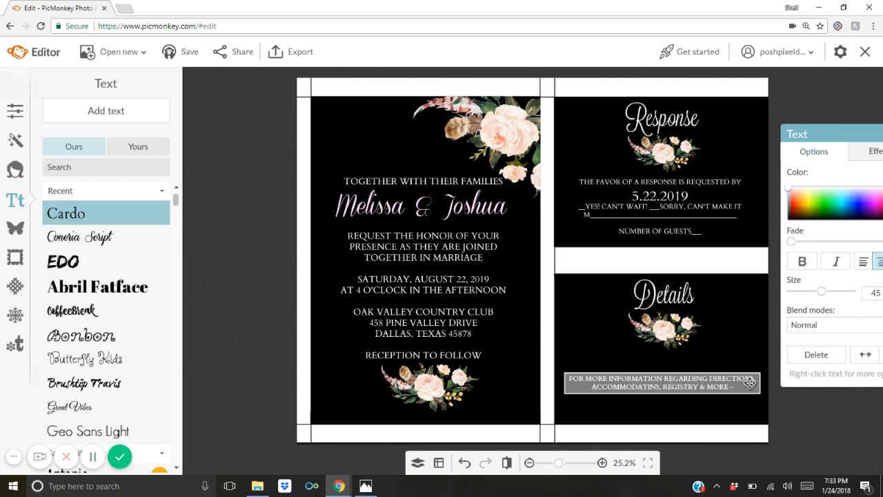
type(" PLEASE VI")
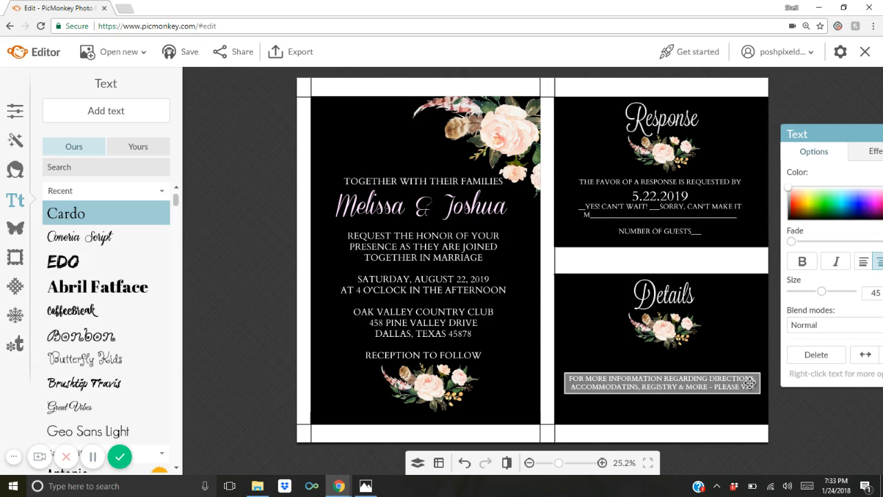
type("SIT O")
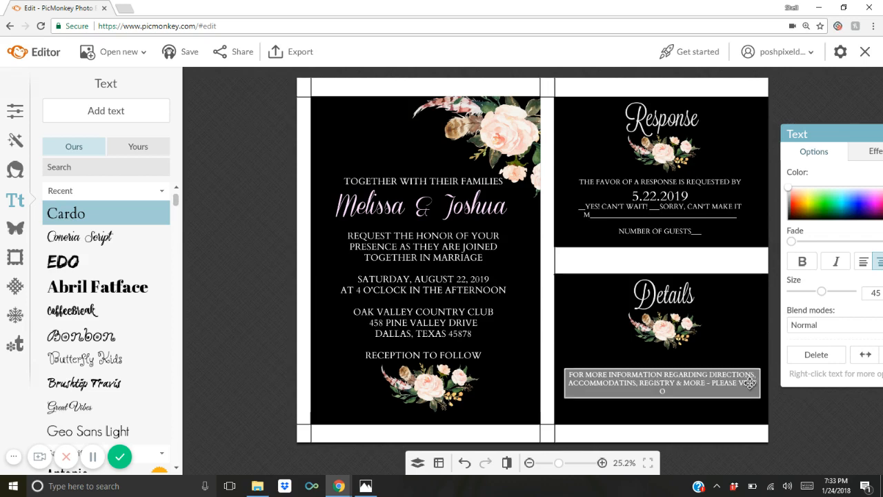
type("UR WEDDING WEBSITE:")
- Add the couple's wedding website address below the Details wording, separated by a blank line, and finish editing
key("Return")
key("Return")
type("www.")
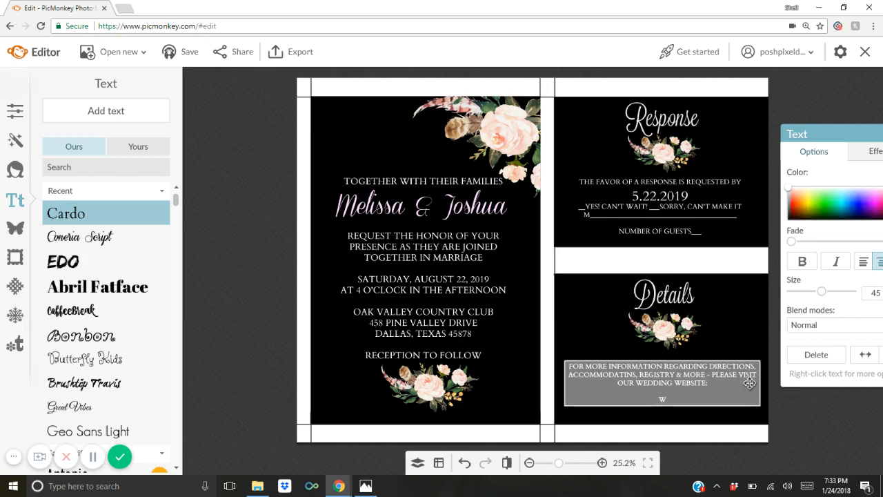
type("melissanan")
key("BackSpace")
key("BackSpace")
type("d")
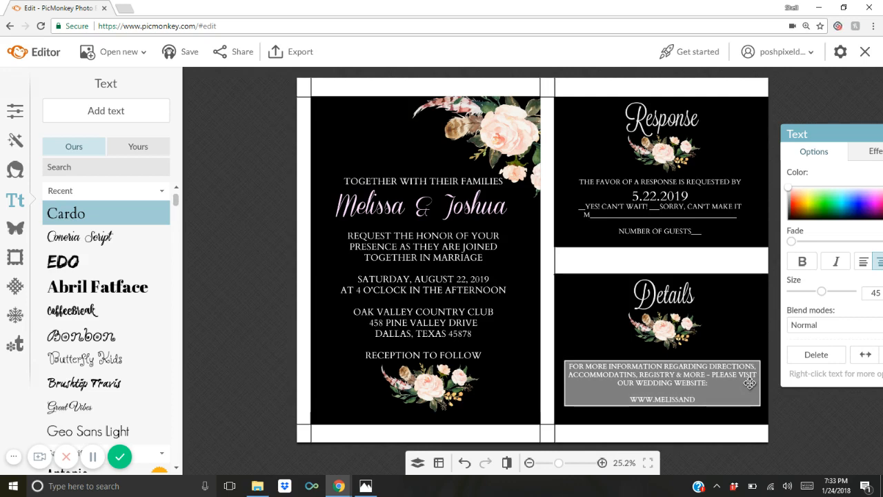
key("BackSpace")
key("BackSpace")
key("BackSpace")
type("andjosh.co")
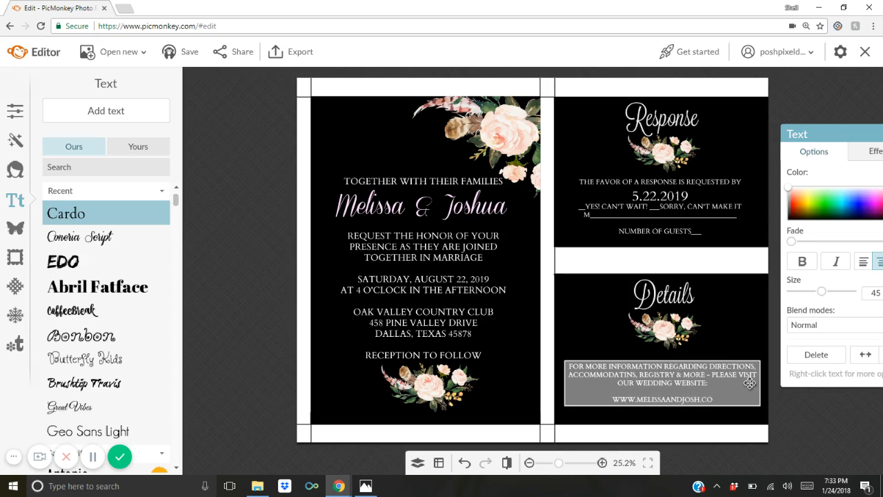
type("m")
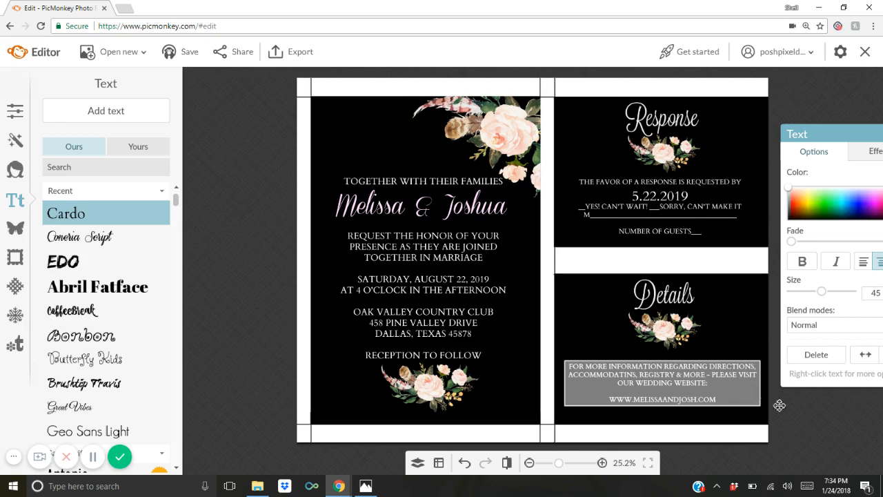
left_click(803, 418)
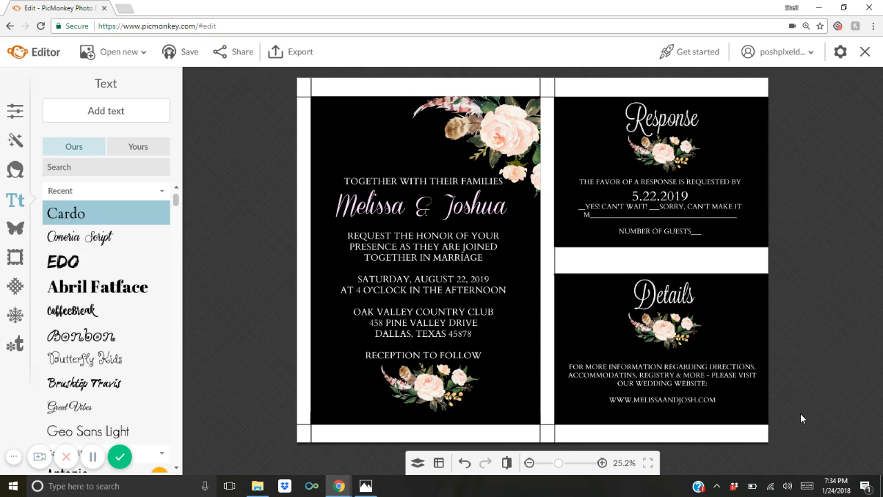
- Nudge the Details wording slightly to the left within its panel and deselect it
left_click(718, 366)
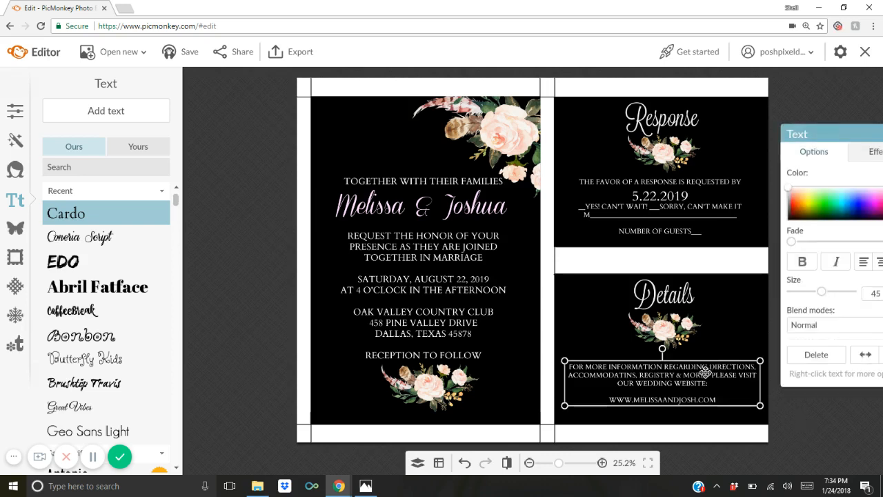
left_click_drag(705, 371, 704, 373)
left_click(726, 335)
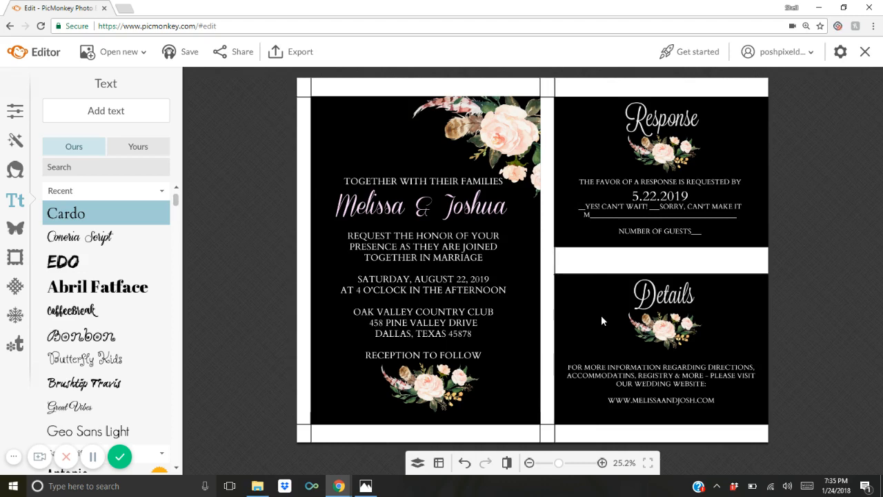
- Export the finished design to the computer as the JPEG 103TEMPLATE in the WEDDING INVITATION TEMPLATES folder, replacing the existing file
left_click(300, 61)
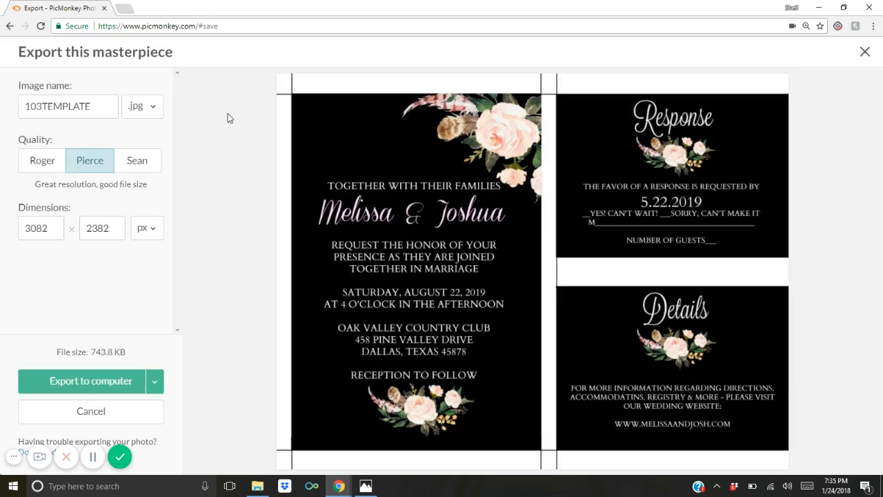
left_click(104, 110)
left_click(71, 380)
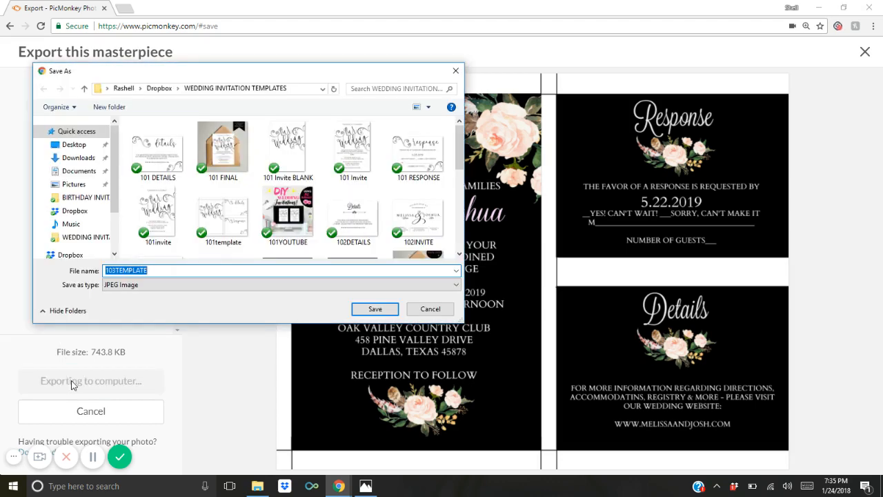
key("Return")
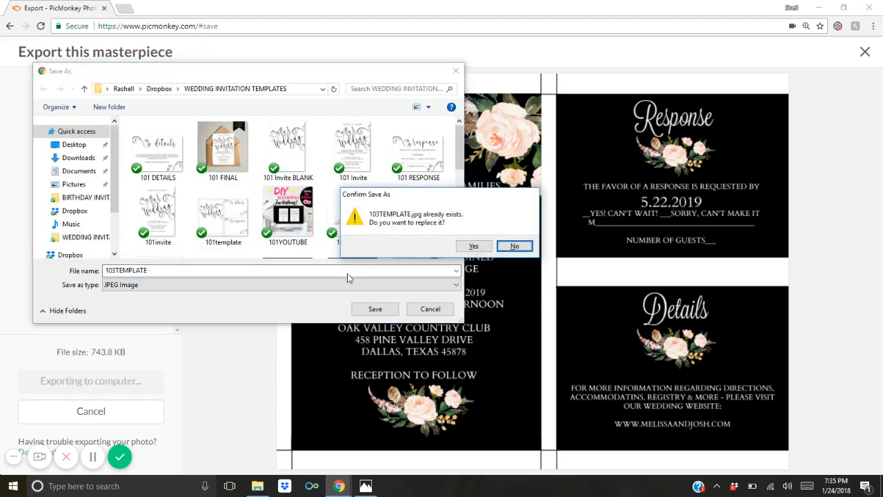
left_click(474, 247)
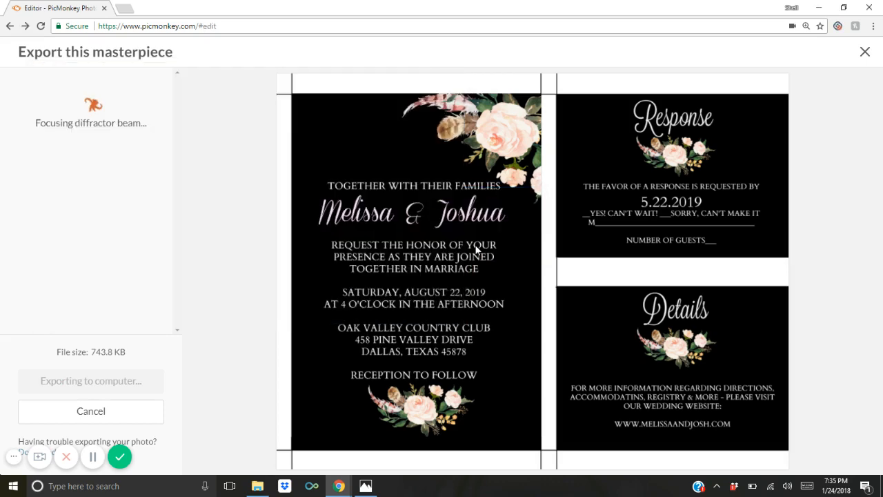